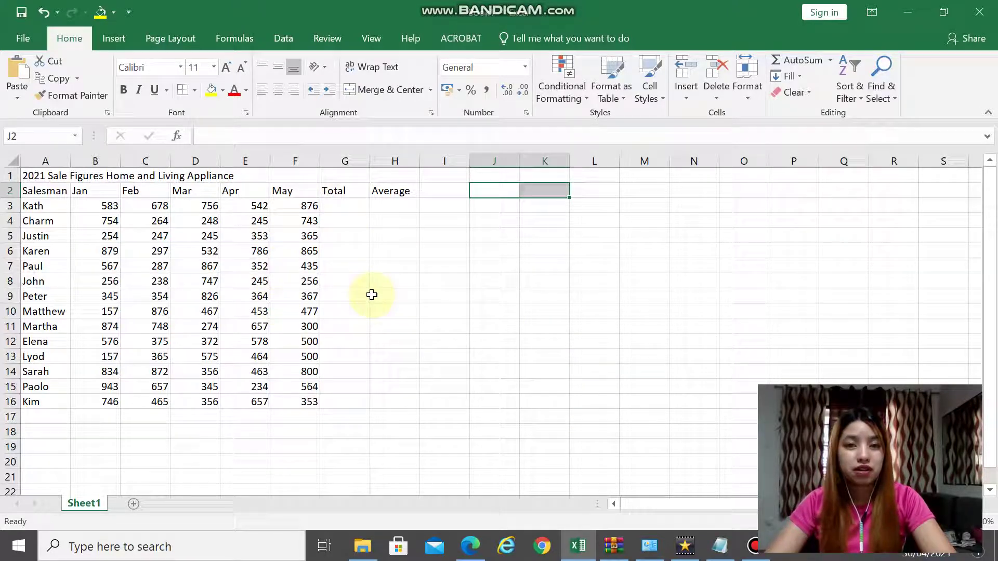
Enter =sum(b3:f3) in G3 to total Kath's January–May sales, giving 3435
scroll(410, 294, up, 4)
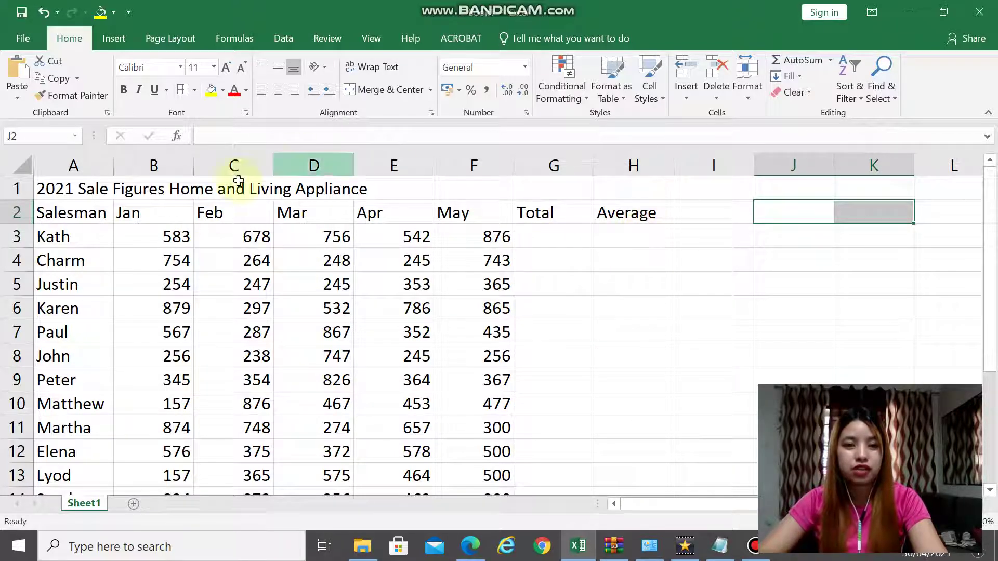
click(947, 356)
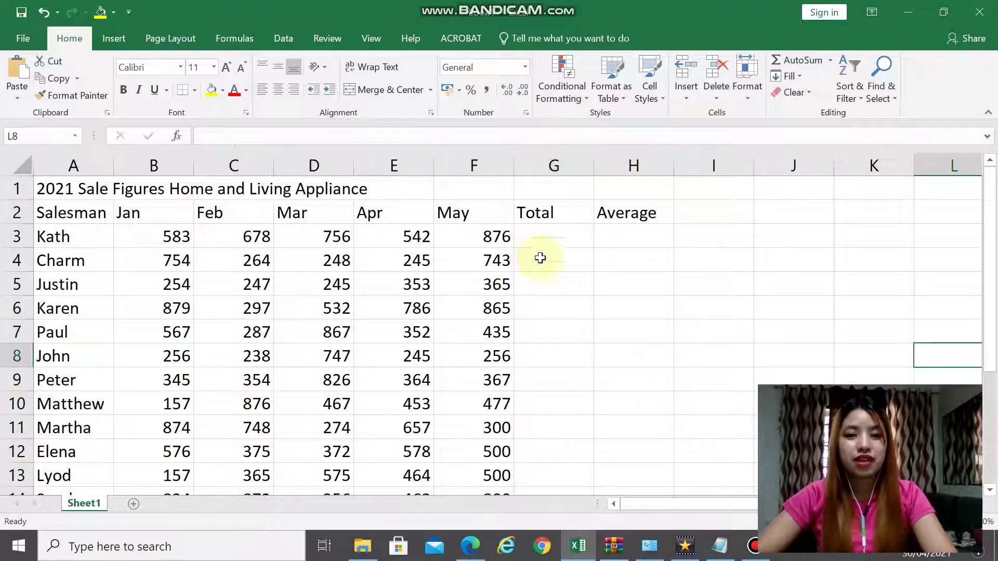
click(557, 239)
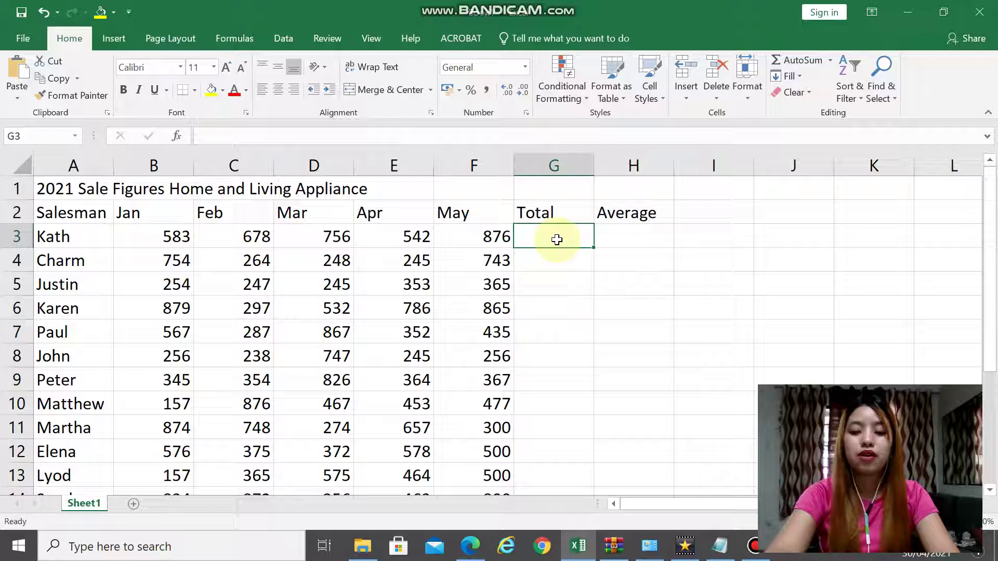
text(=)
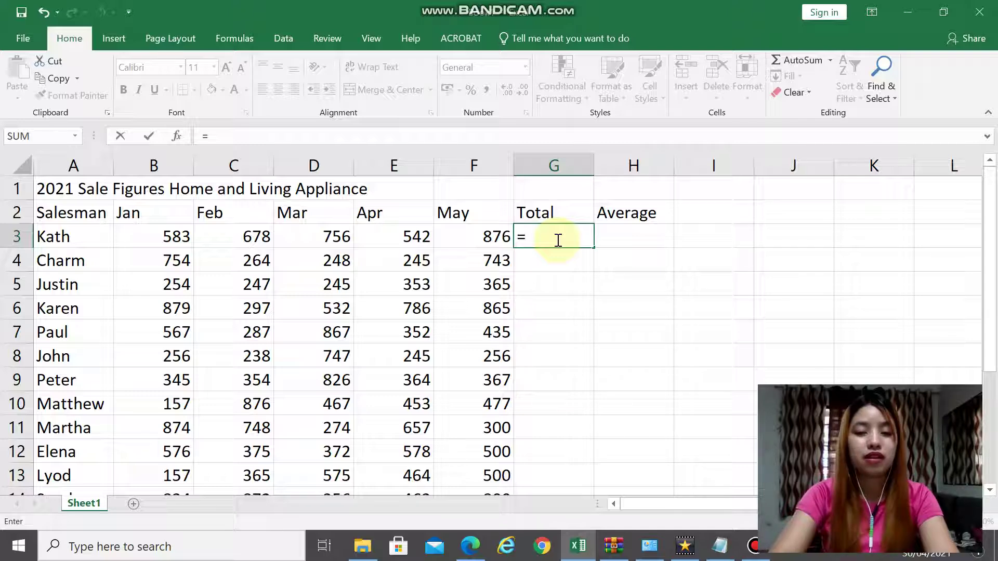
text(sum)
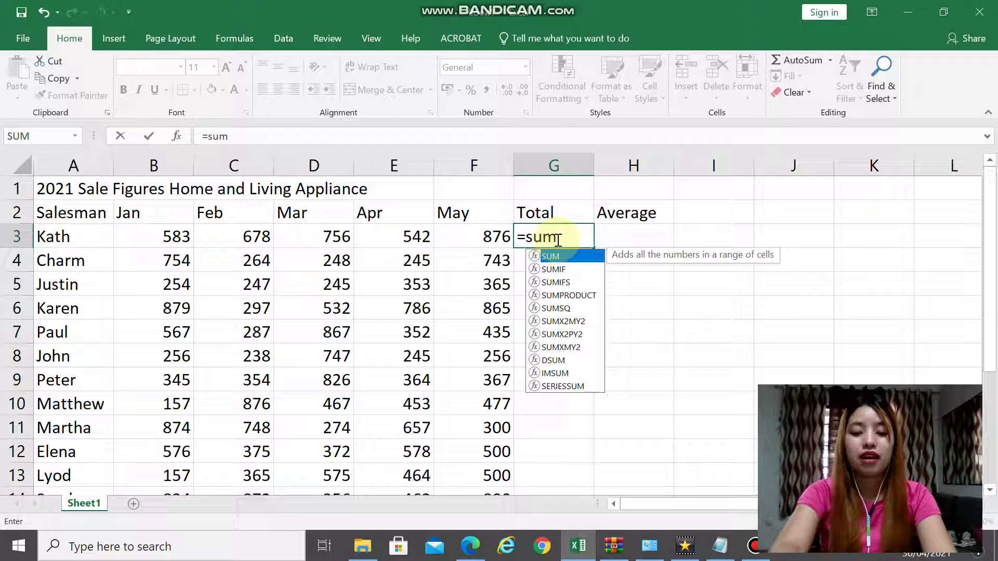
text(()
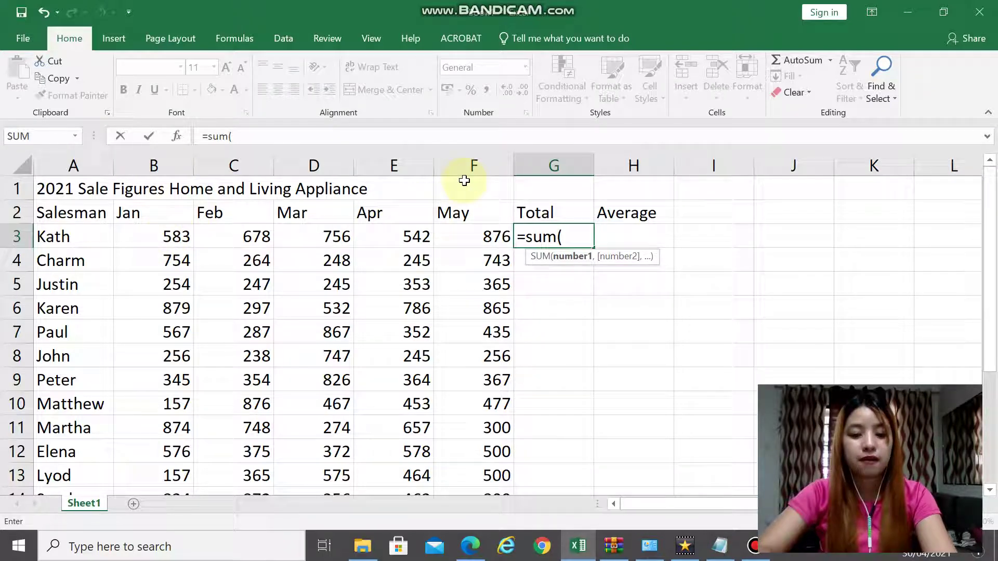
text(b3)
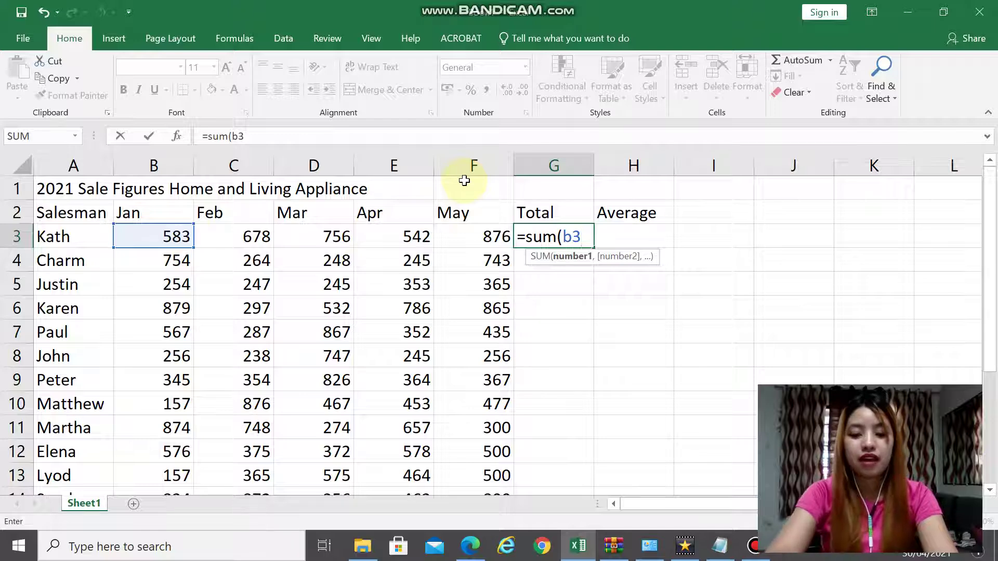
text(:)
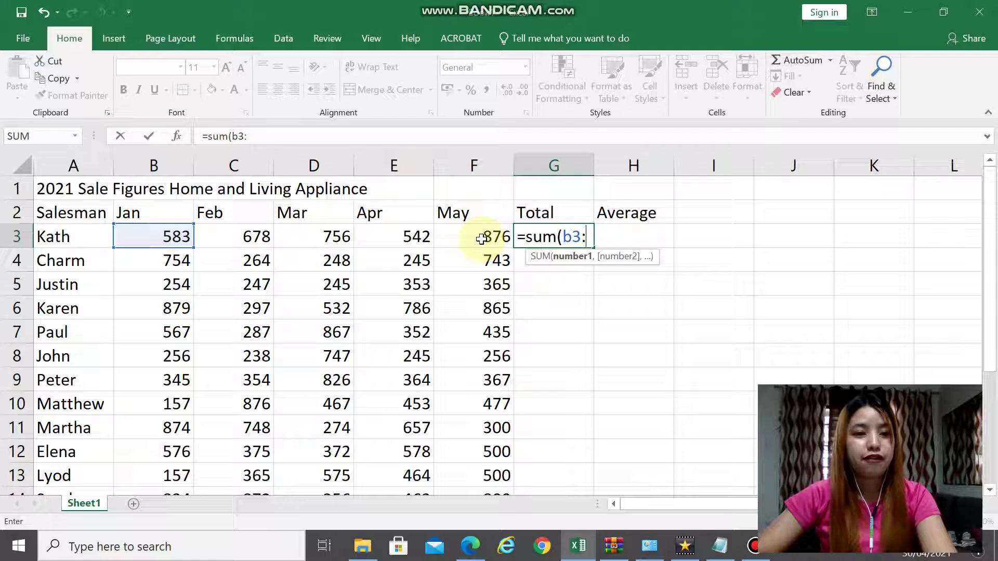
text(f3)
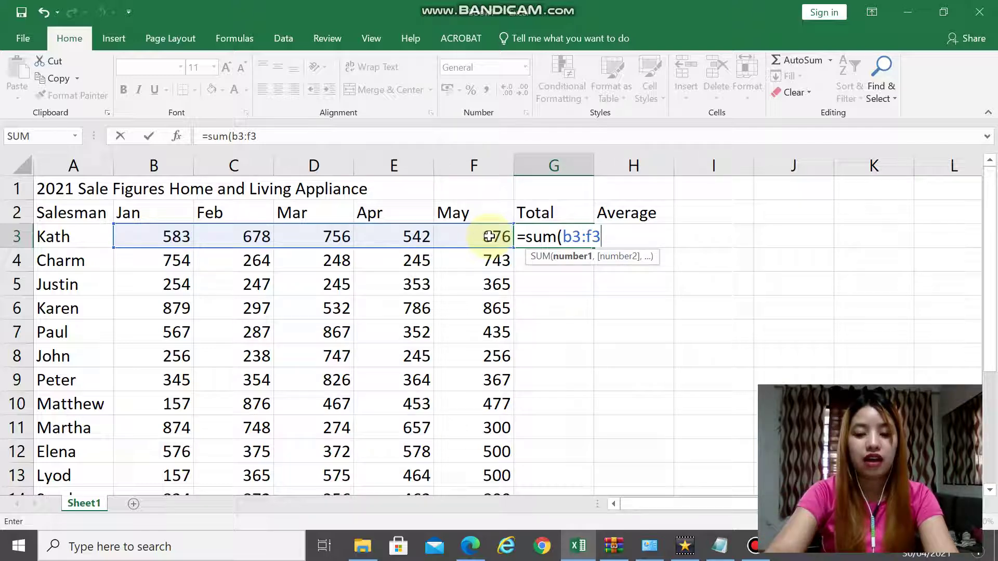
text())
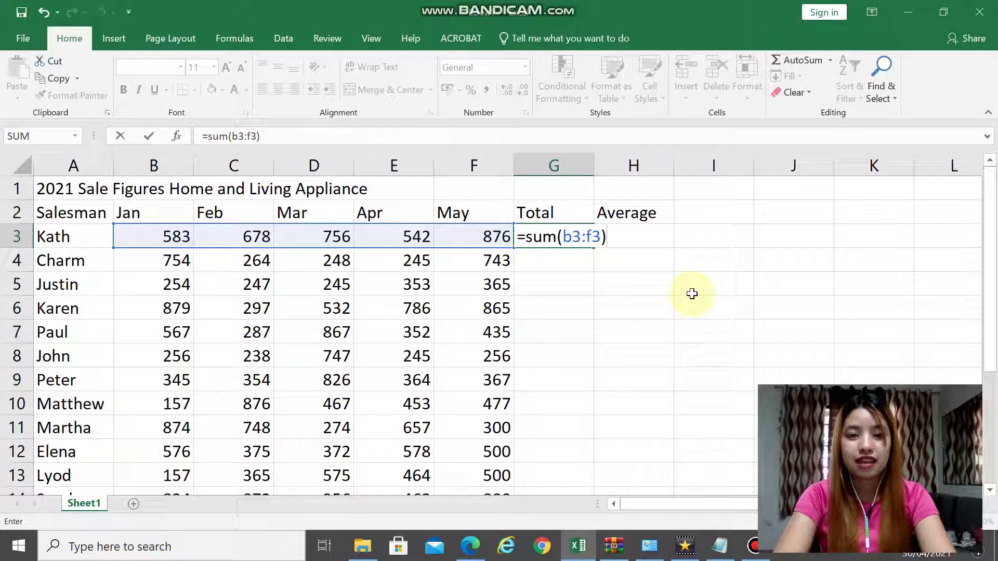
key(Return)
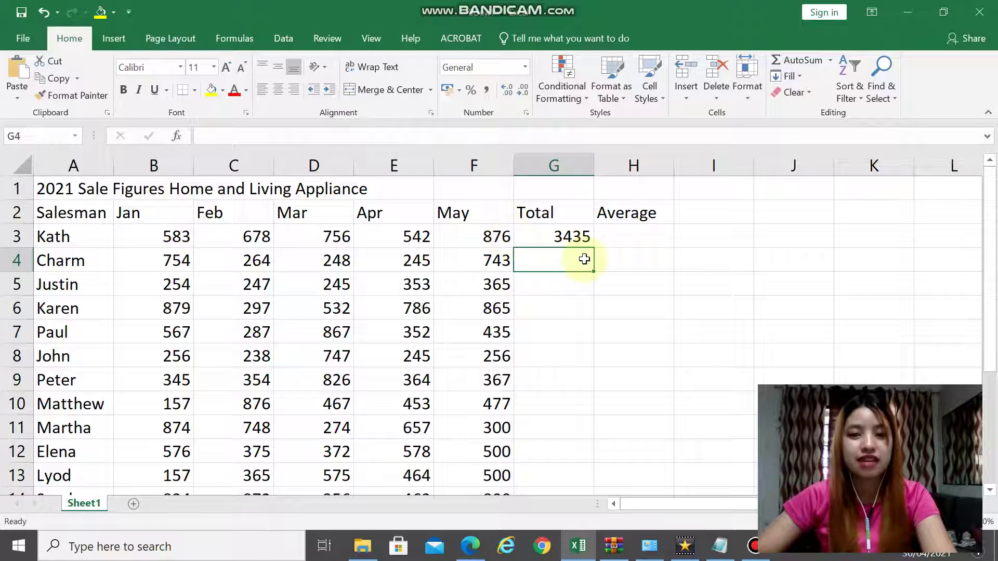
Enter =AVERAGE(B3:F3) in H3, correcting typos, so Kath's average shows 687
click(655, 238)
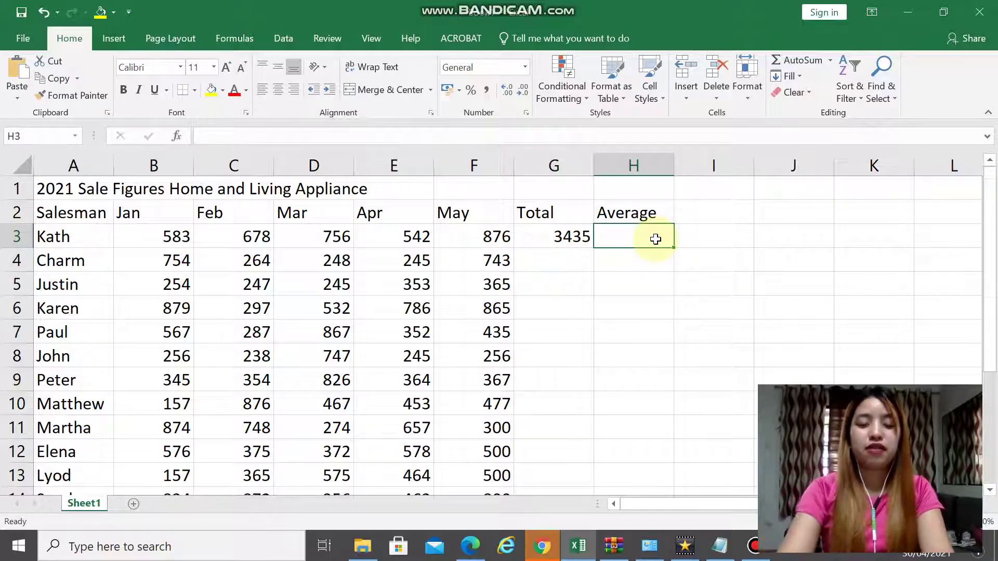
text(=)
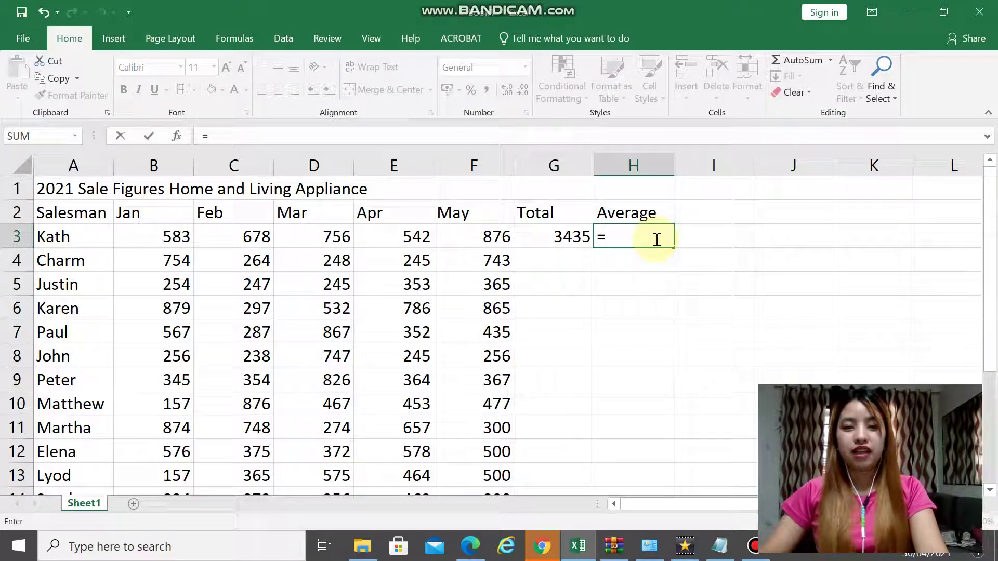
text(avearge)
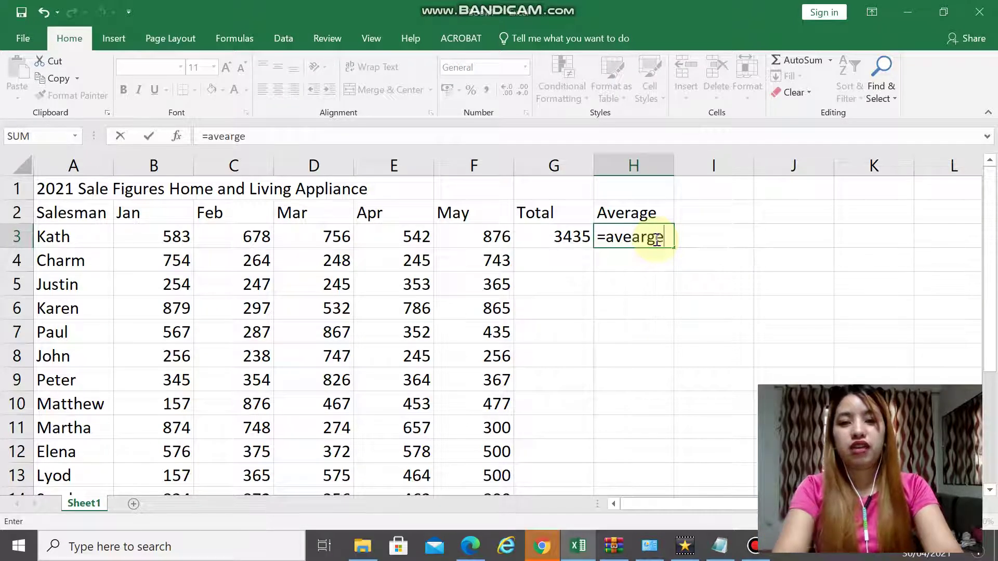
key(BackSpace)
key(BackSpace)
key(BackSpace)
key(BackSpace)
text(rage)
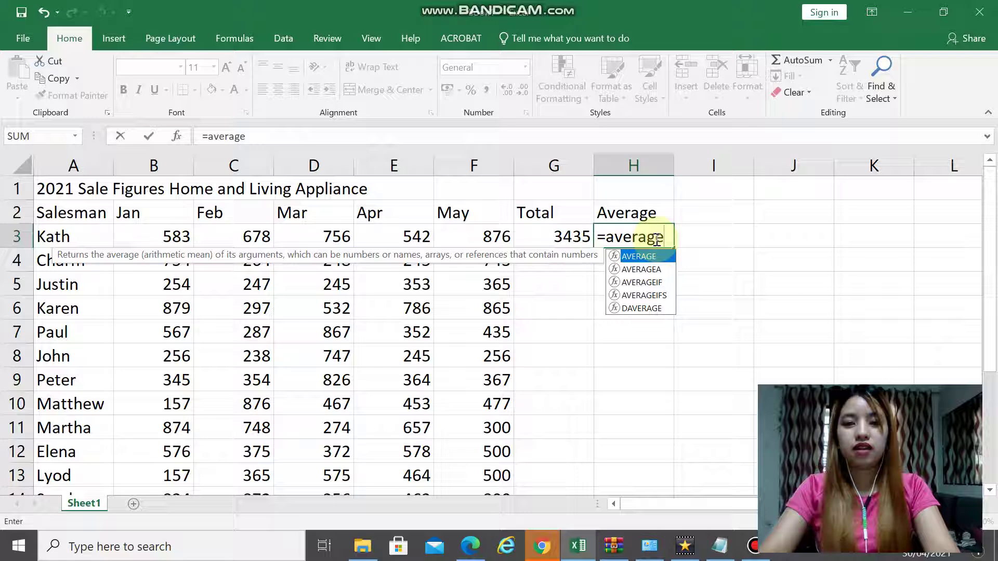
text(()
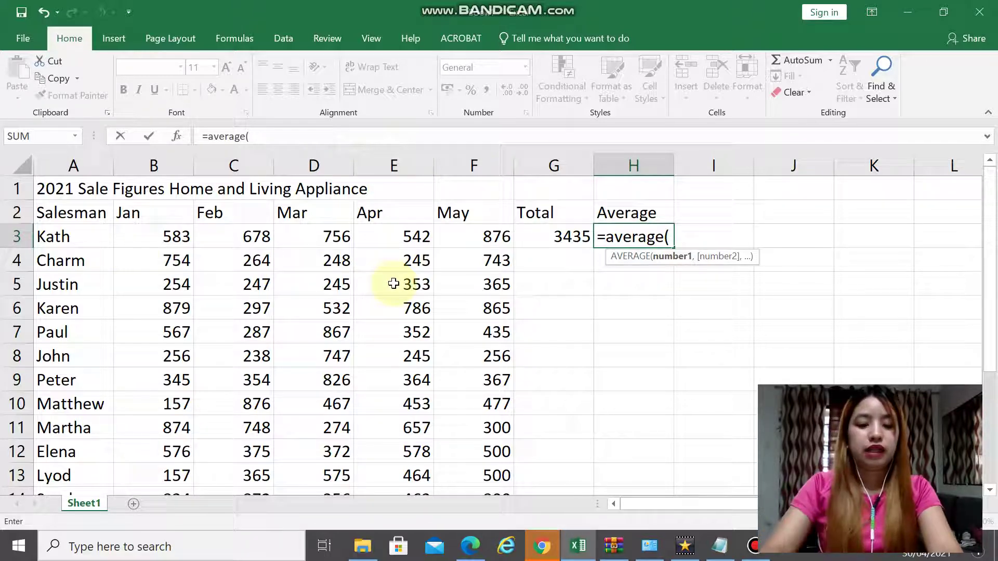
text(v)
key(BackSpace)
text(b3)
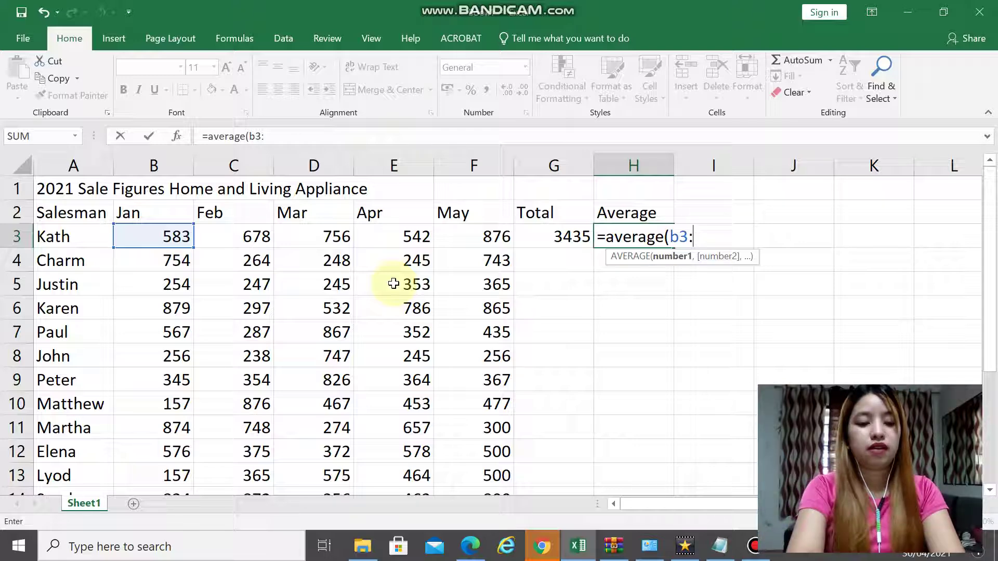
text(:f3)
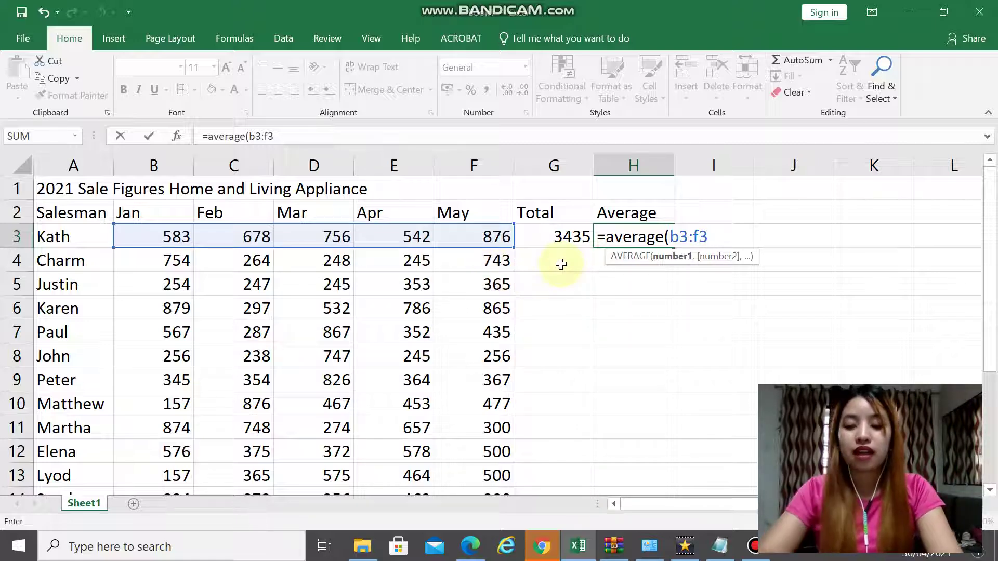
key(BackSpace)
key(BackSpace)
key(BackSpace)
key(BackSpace)
key(BackSpace)
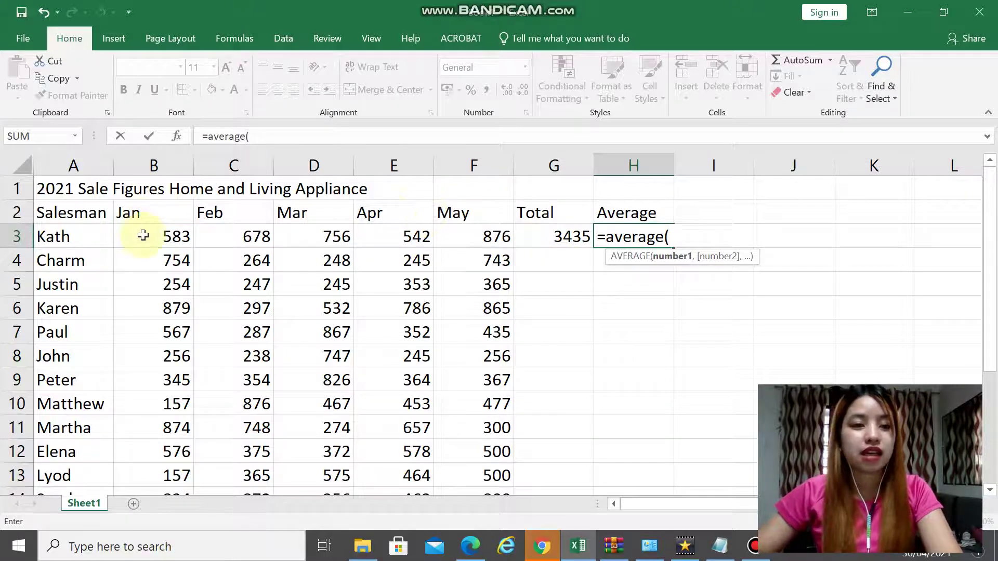
drag(140, 233, 440, 240)
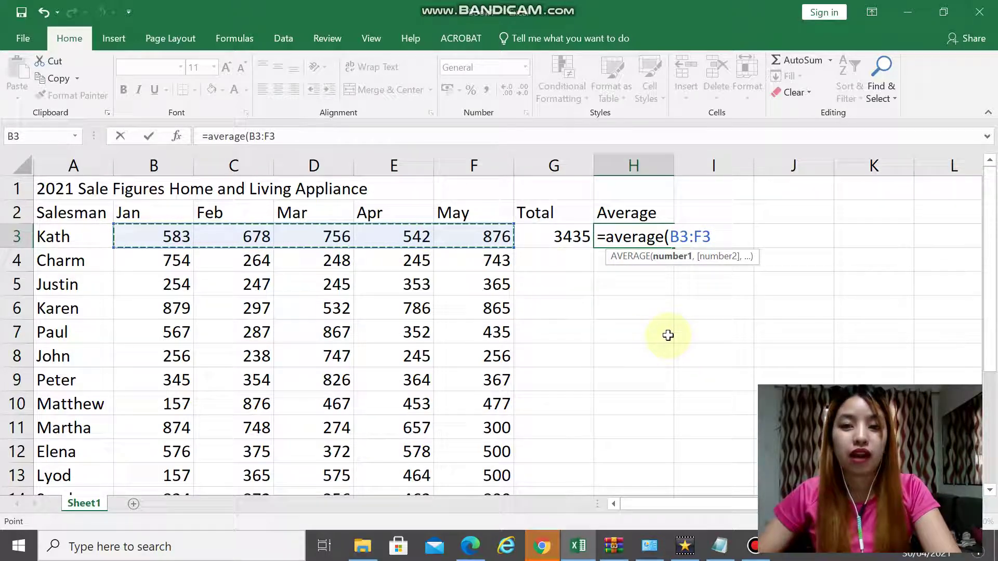
text())
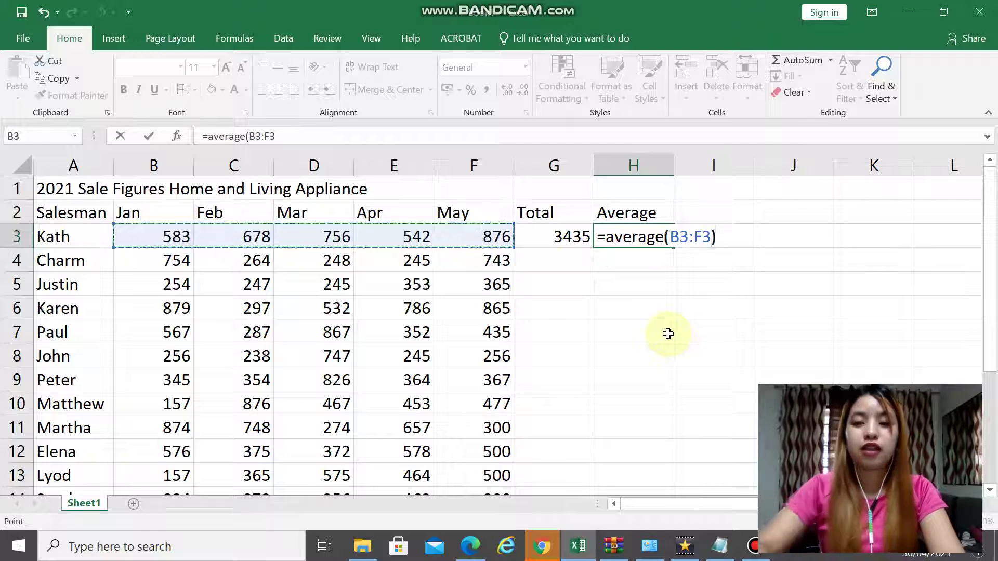
key(Return)
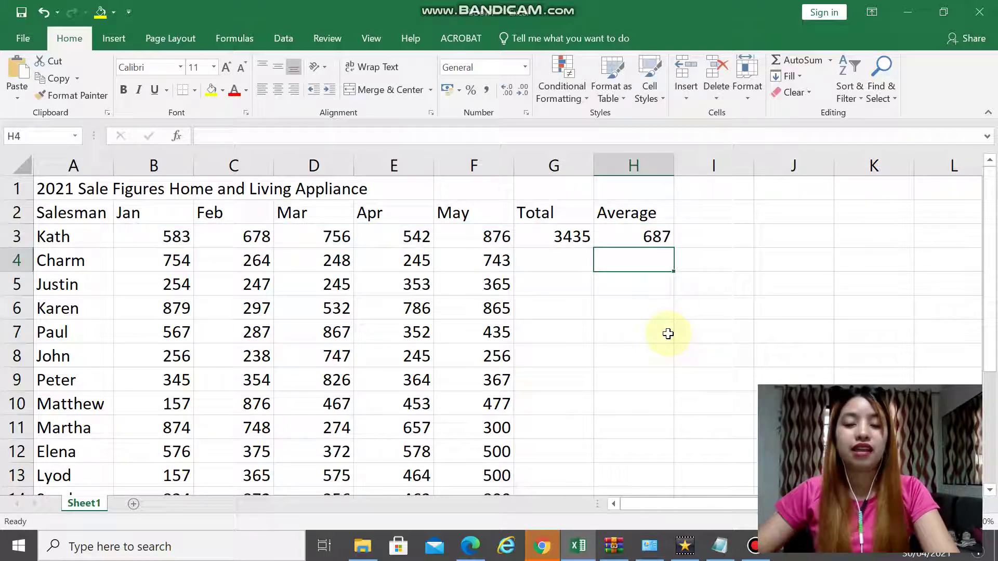
Add =SUM(B3:B16) in B17 for the January total 7925 and recheck its formula
click(647, 240)
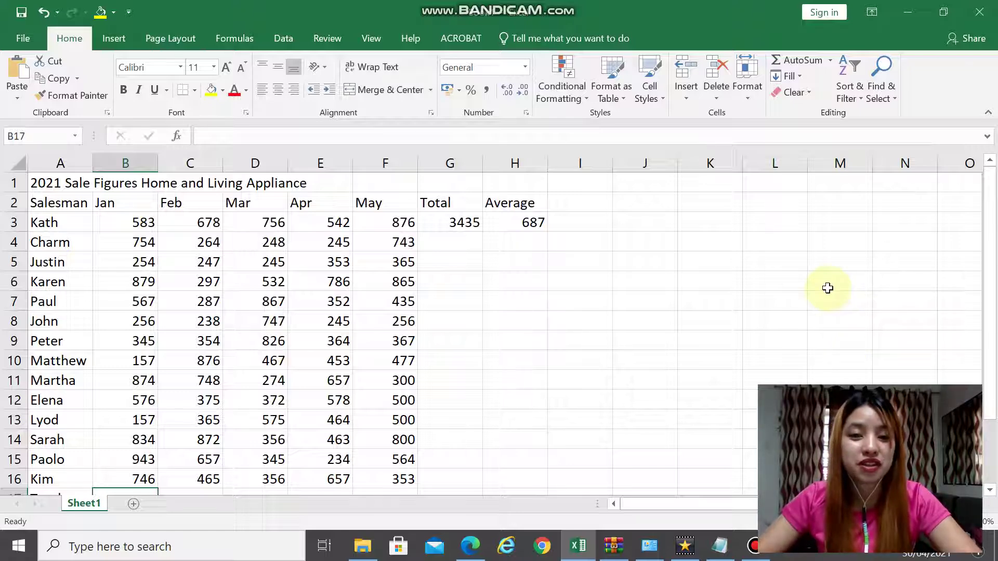
scroll(828, 288, down, 3)
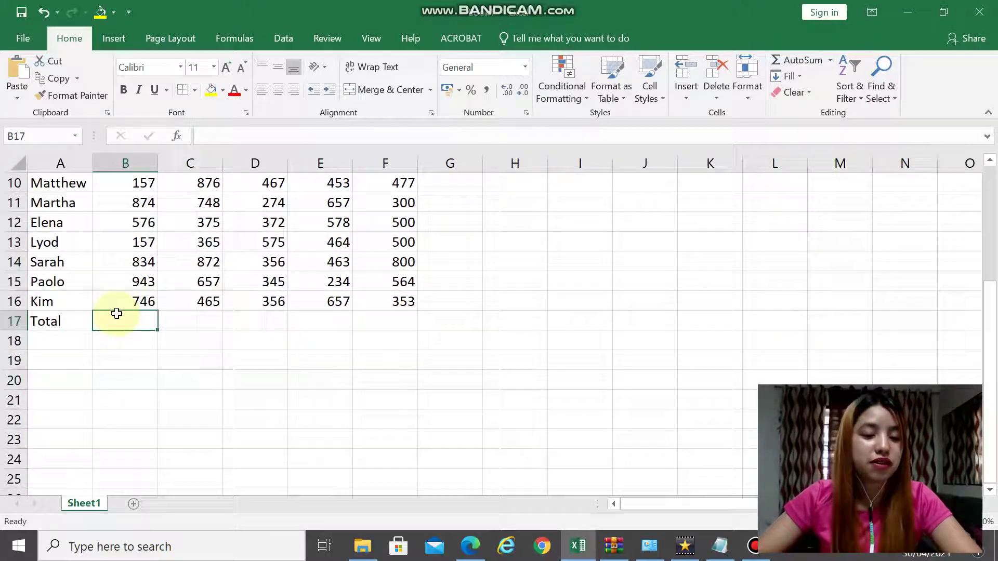
scroll(118, 323, up, 3)
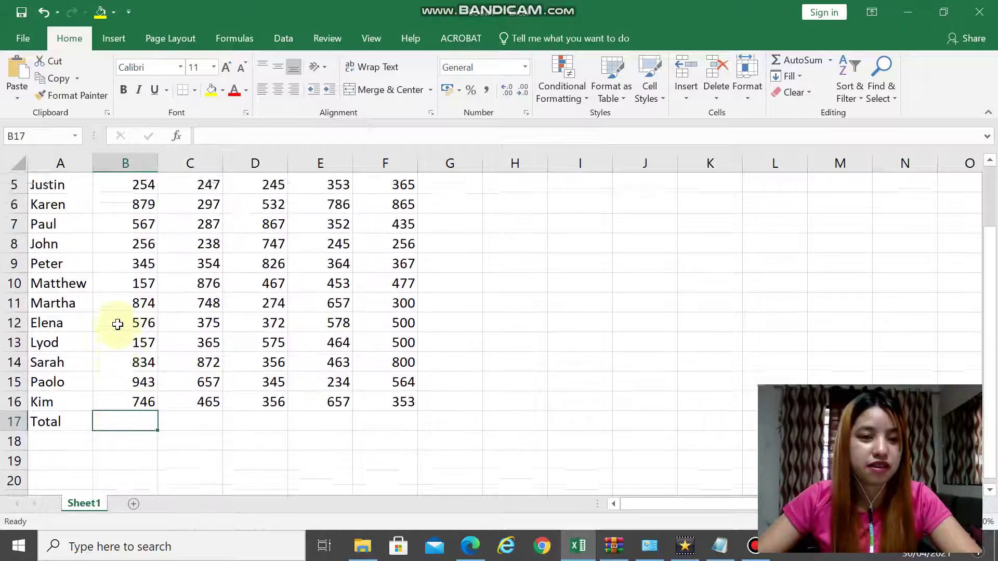
scroll(156, 395, down, 3)
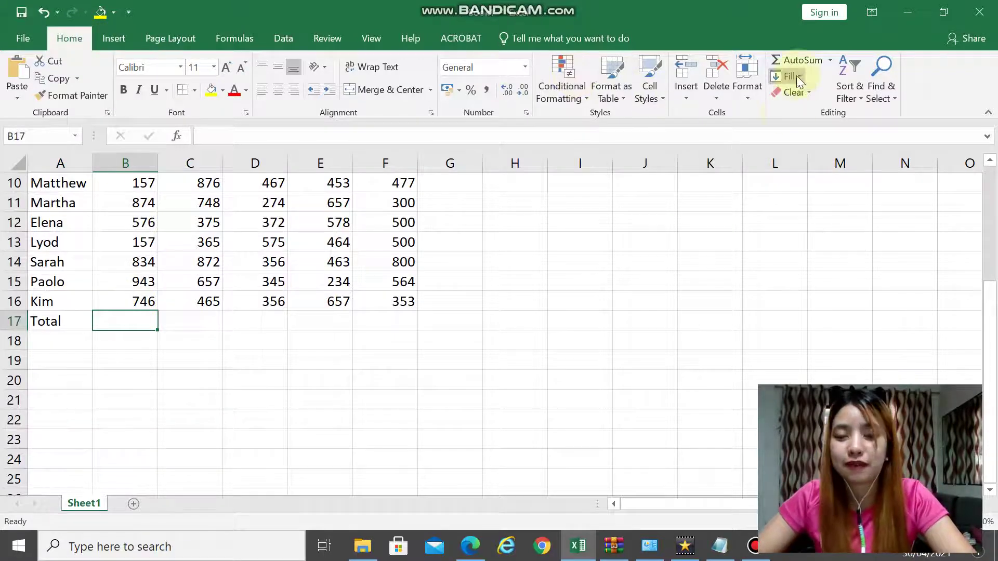
click(803, 60)
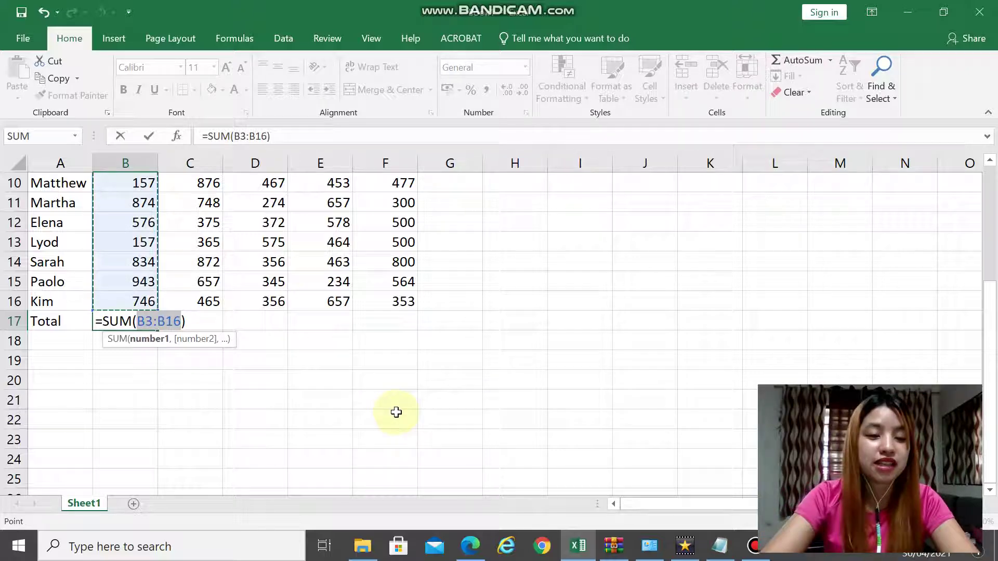
key(Return)
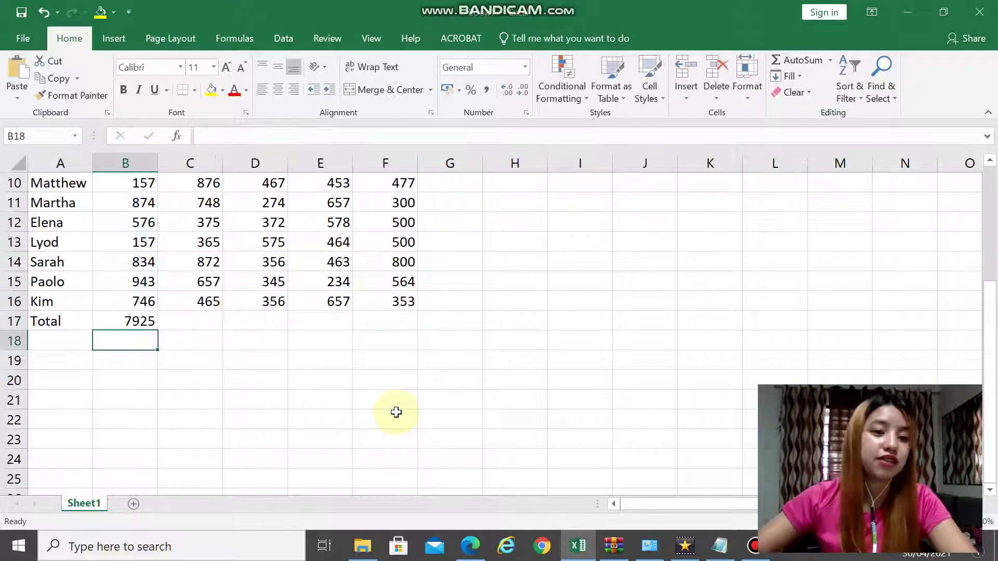
click(124, 322)
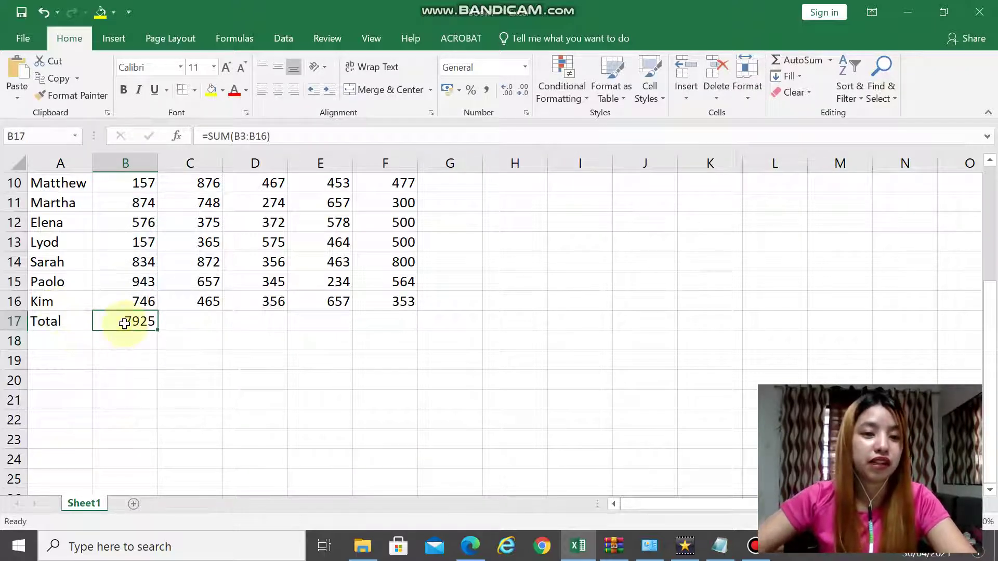
click(280, 135)
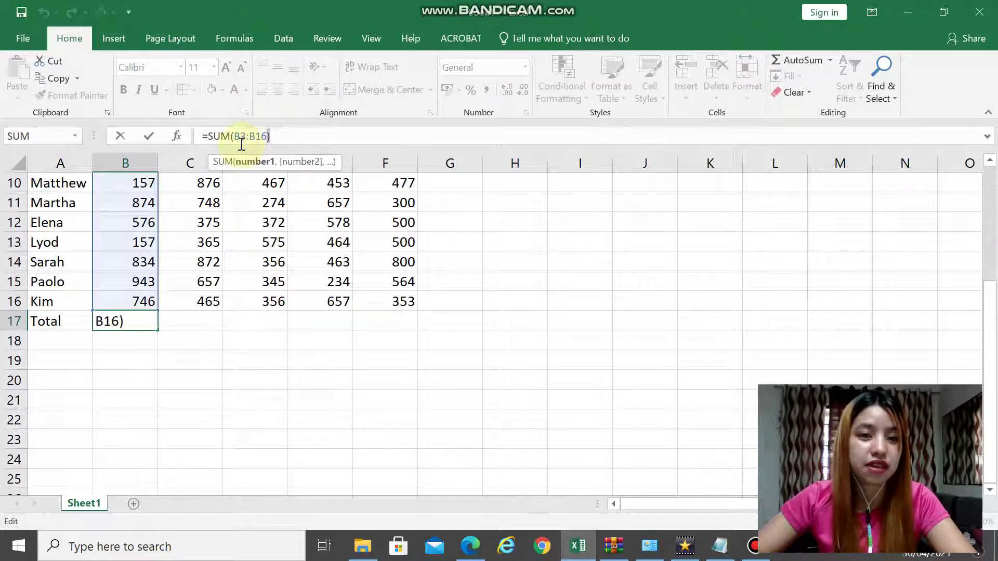
key(ctrl+Return)
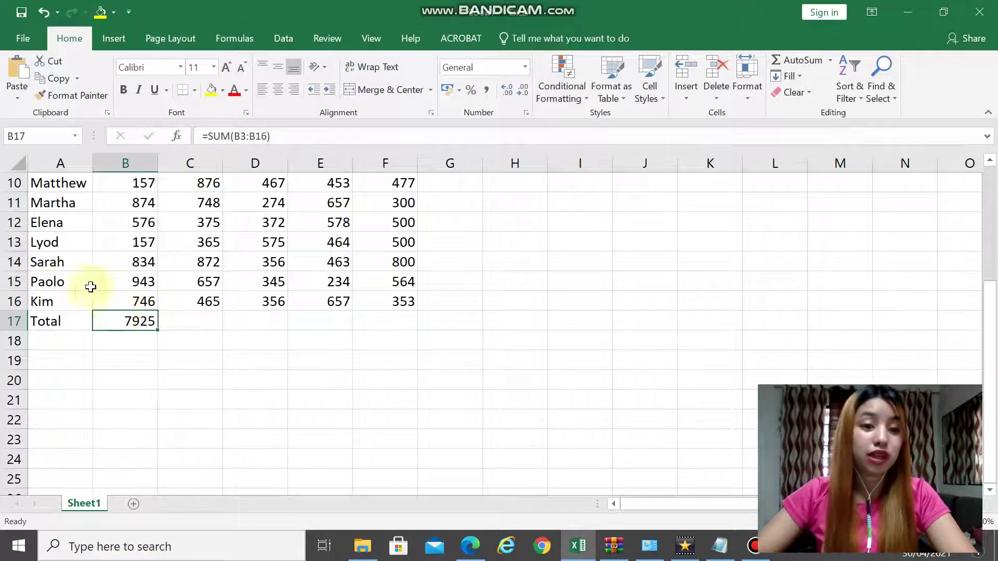
Label cell A18 'Average'
click(67, 341)
text(Average)
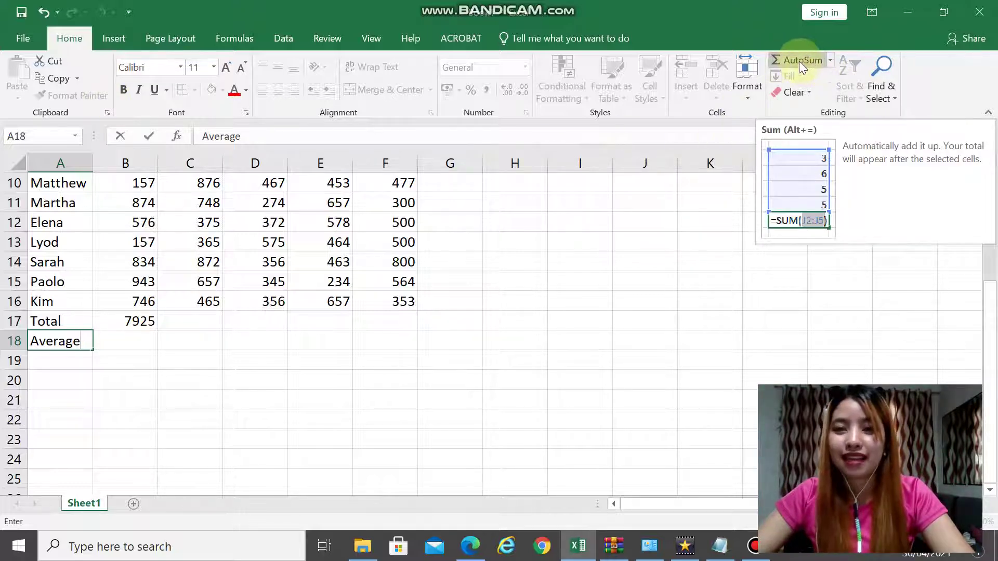
click(831, 60)
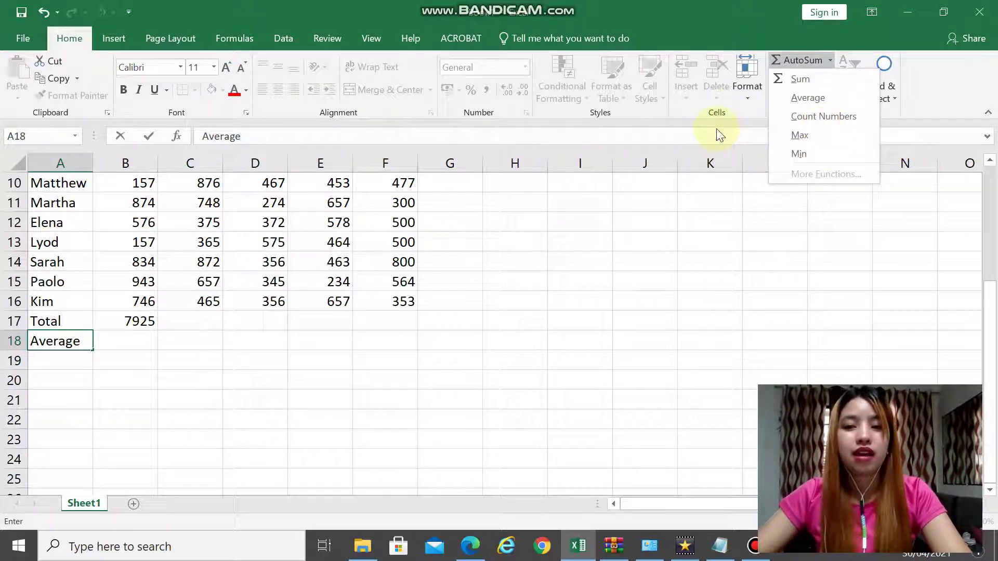
click(256, 187)
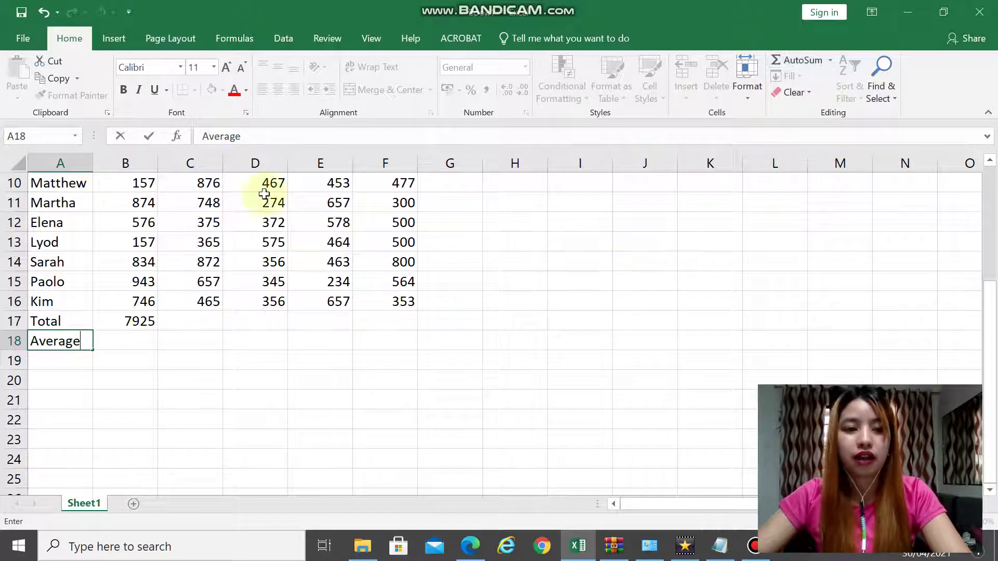
Insert =AVERAGE(B3:B16) in B18 via AutoSum Average, showing 566.071
click(137, 337)
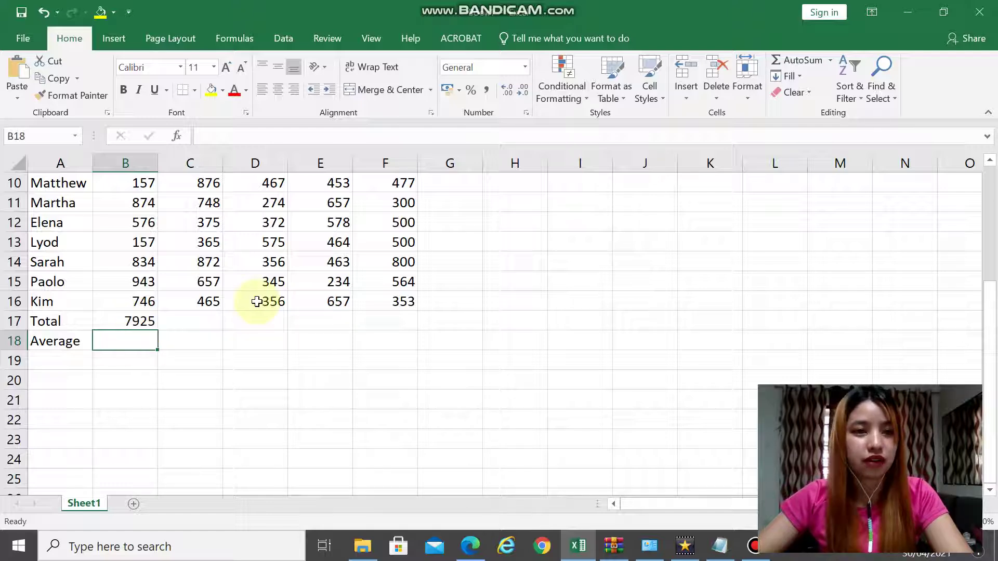
click(829, 62)
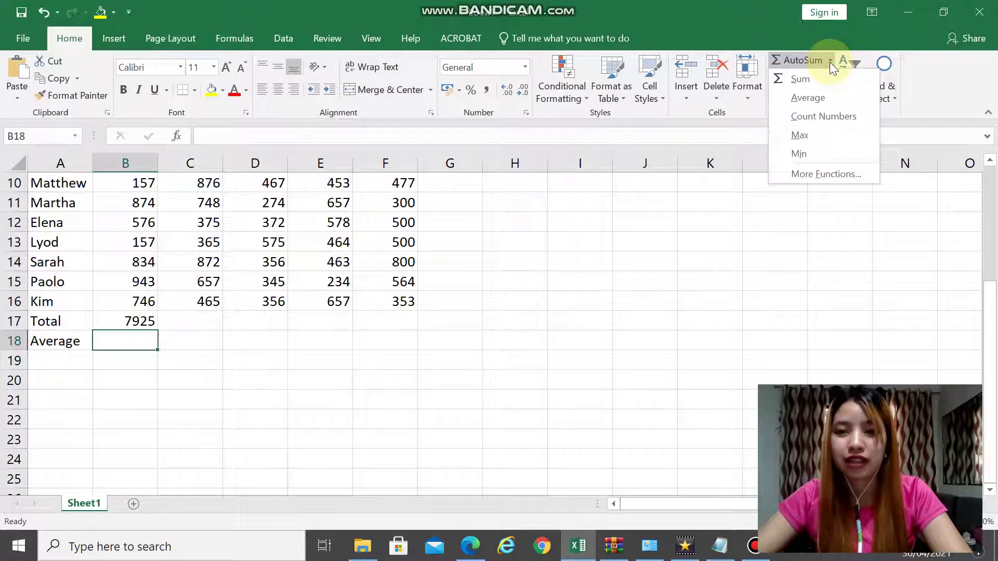
click(811, 99)
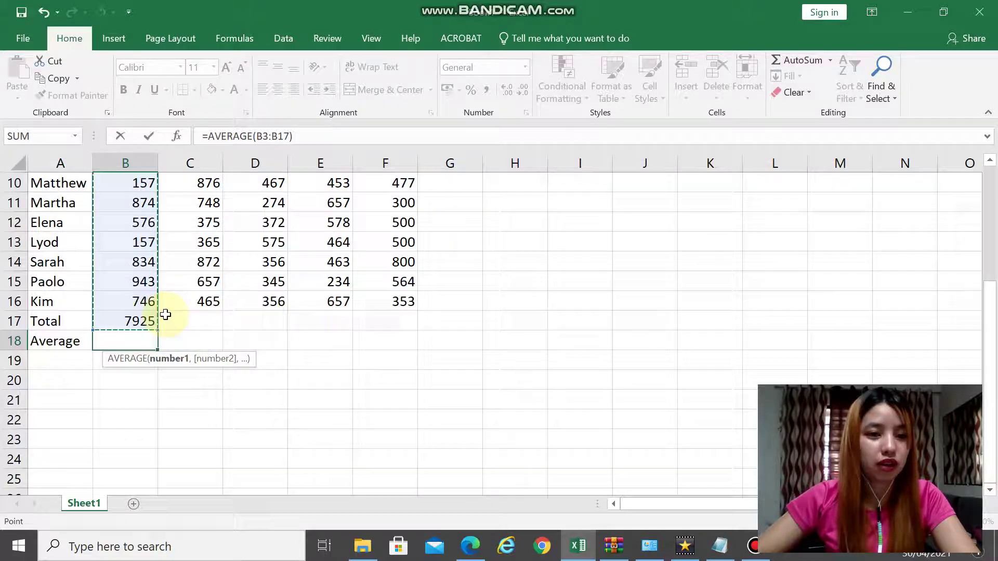
scroll(151, 301, up, 3)
drag(138, 221, 136, 258)
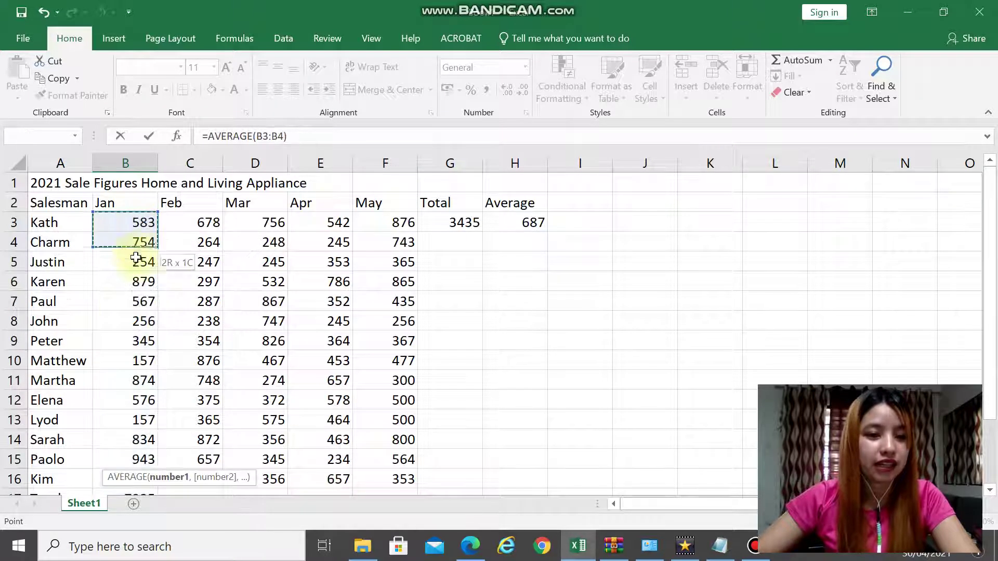
drag(125, 402, 115, 423)
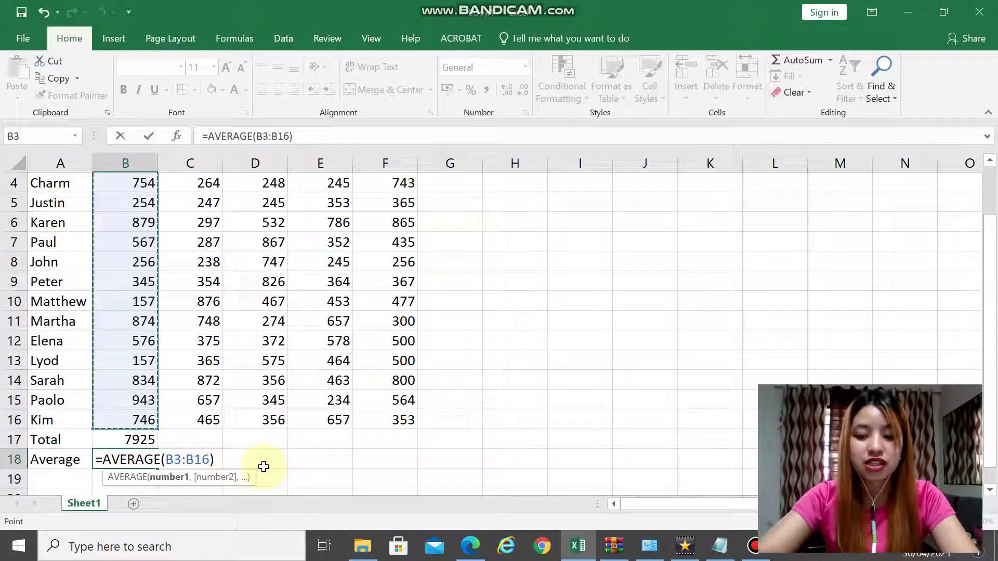
key(Return)
scroll(264, 467, down, 1)
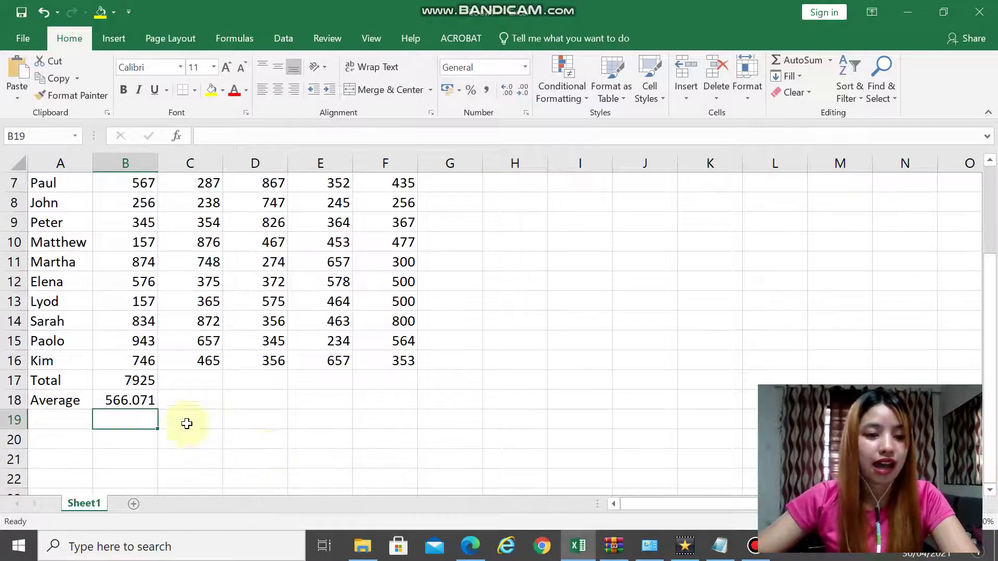
click(136, 401)
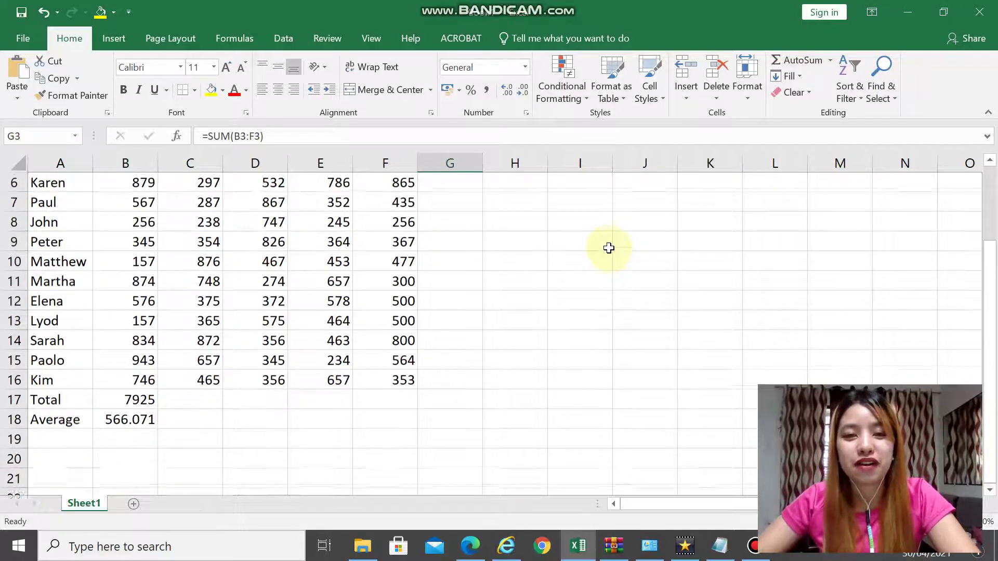
scroll(509, 258, up, 2)
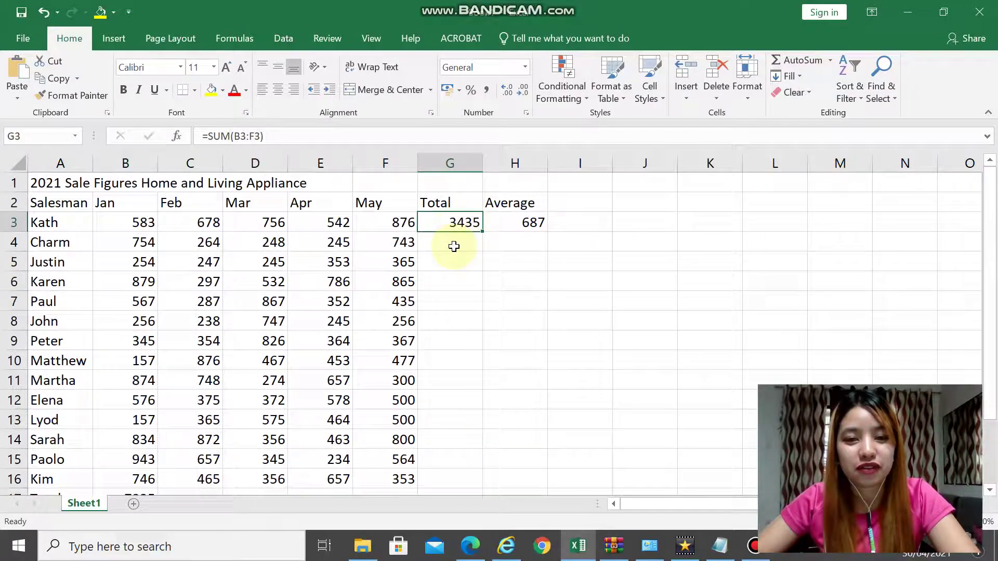
scroll(451, 319, down, 1)
scroll(452, 319, down, 1)
scroll(451, 319, up, 2)
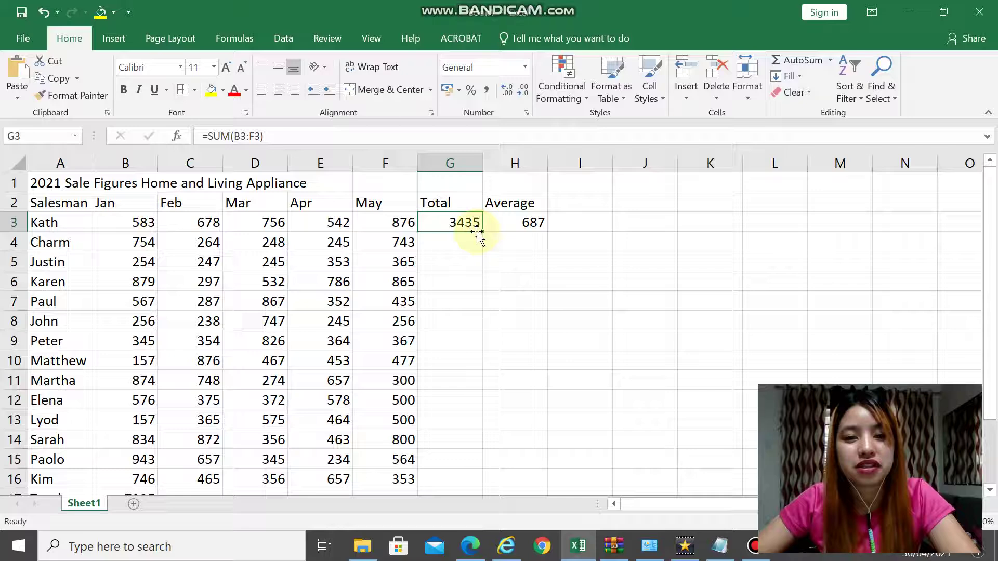
scroll(448, 485, down, 1)
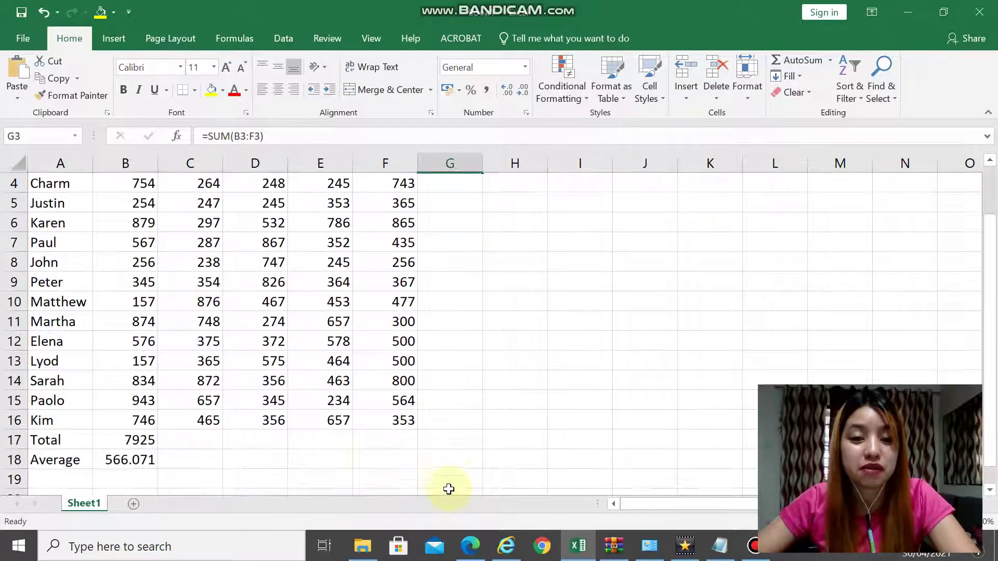
scroll(520, 436, up, 1)
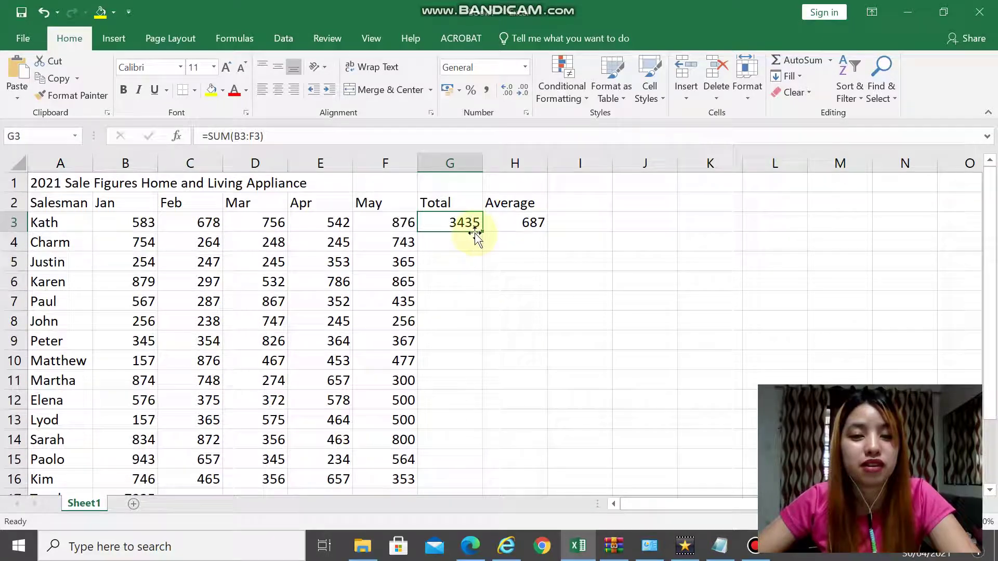
scroll(458, 478, down, 1)
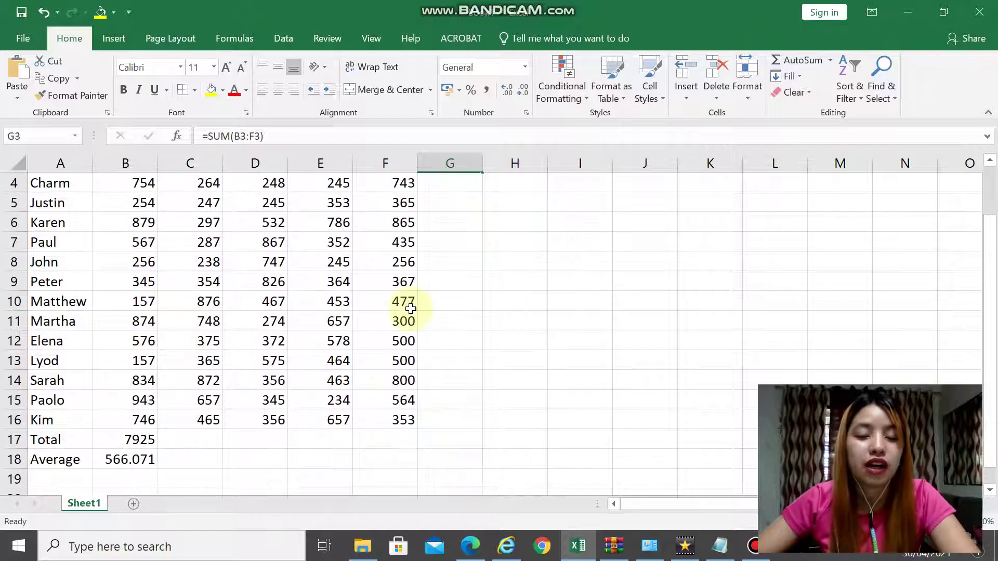
scroll(473, 369, up, 1)
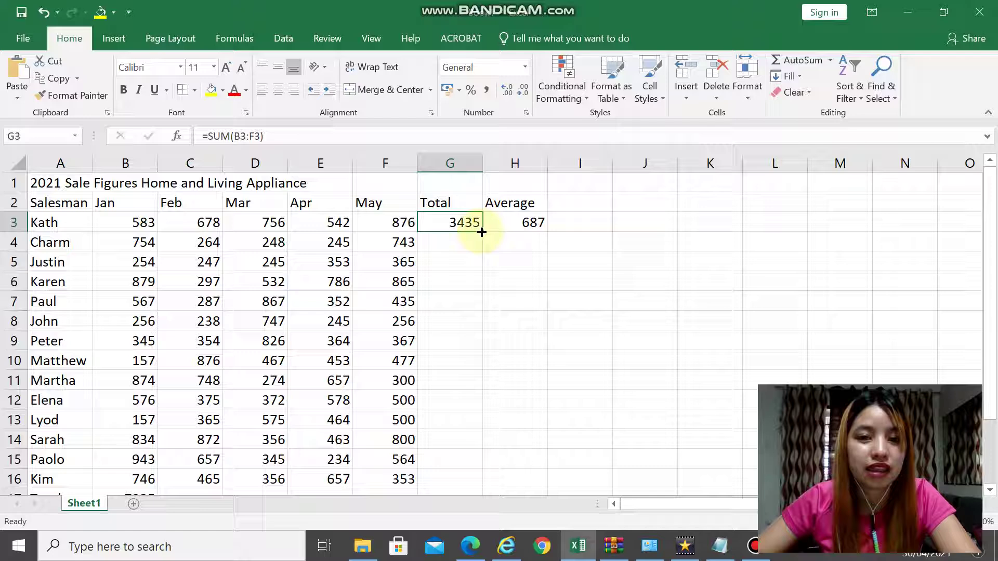
double_click(450, 221)
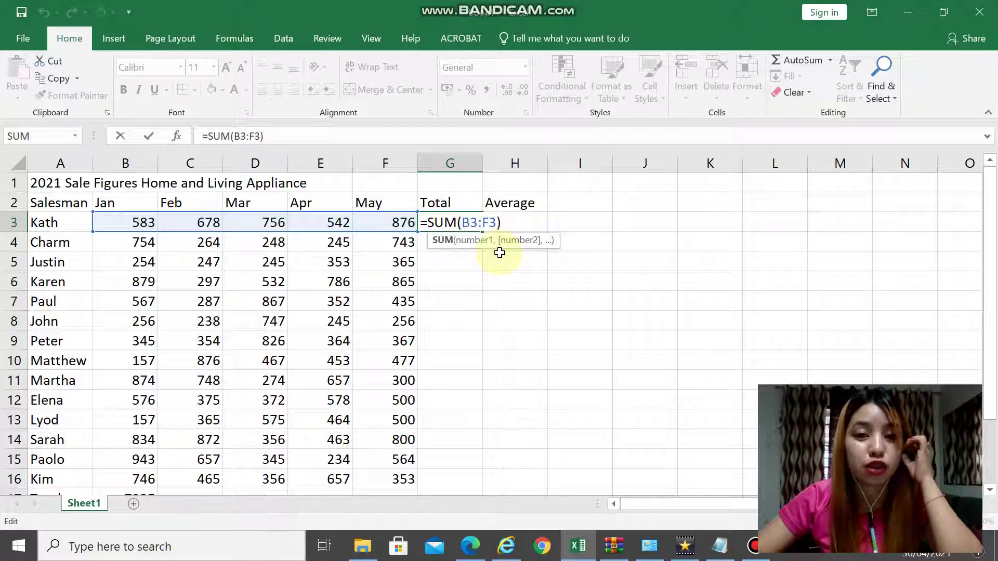
click(515, 281)
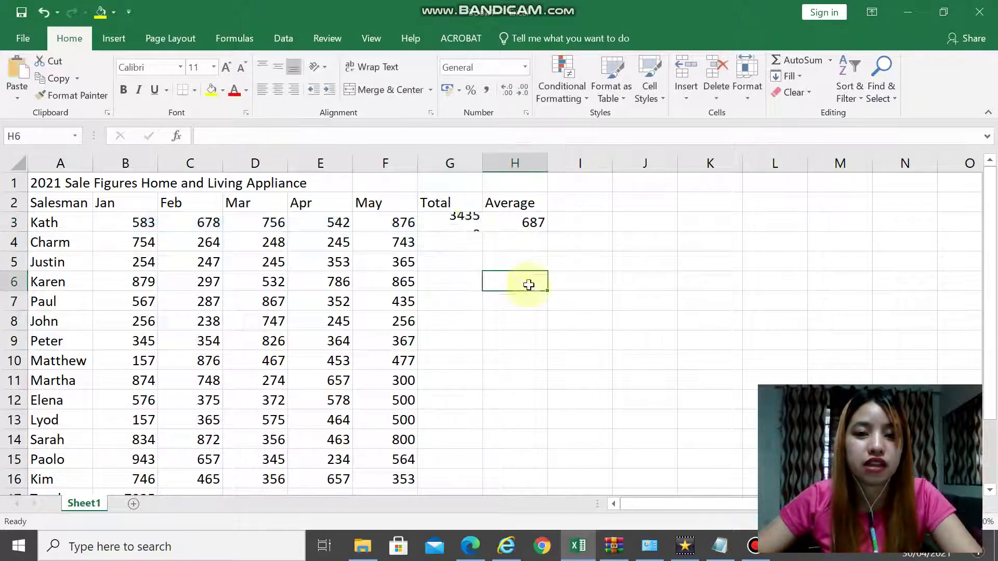
click(450, 223)
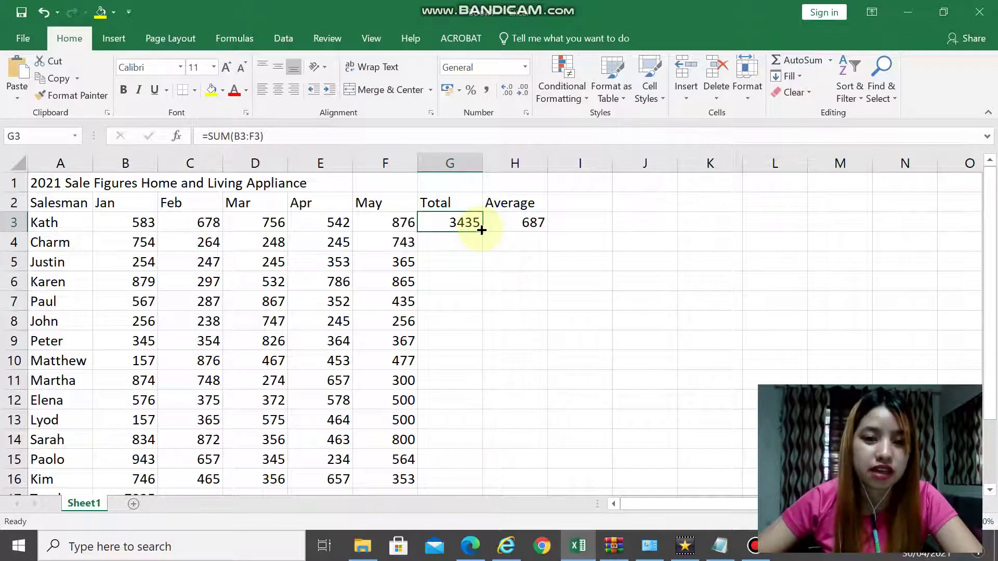
drag(481, 230, 472, 426)
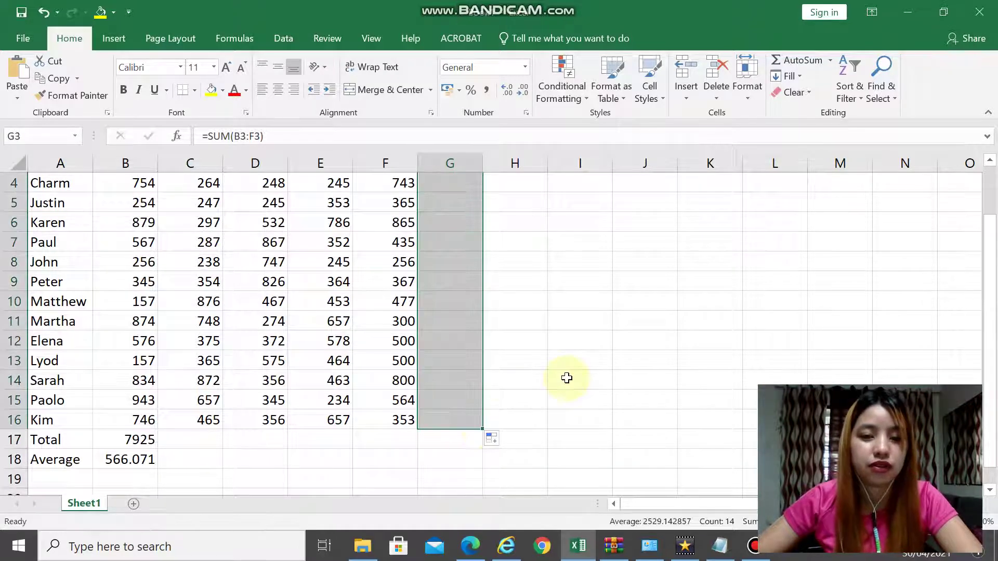
scroll(567, 378, up, 1)
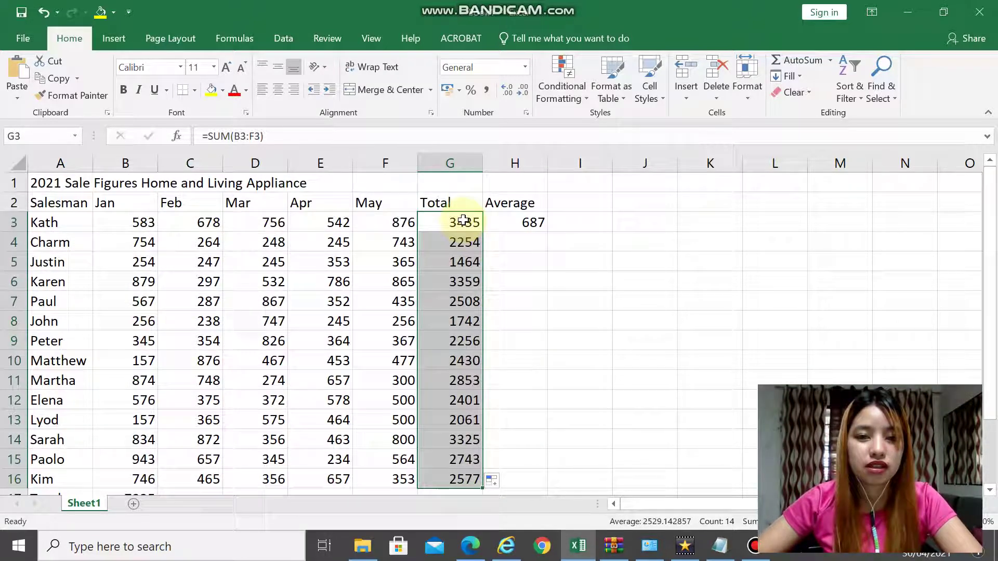
scroll(465, 400, down, 1)
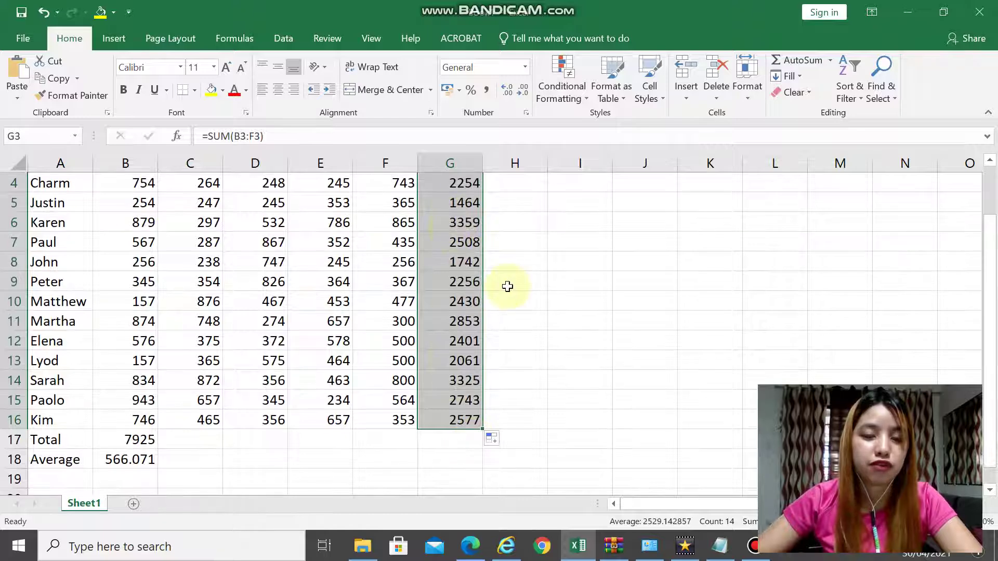
scroll(489, 255, up, 1)
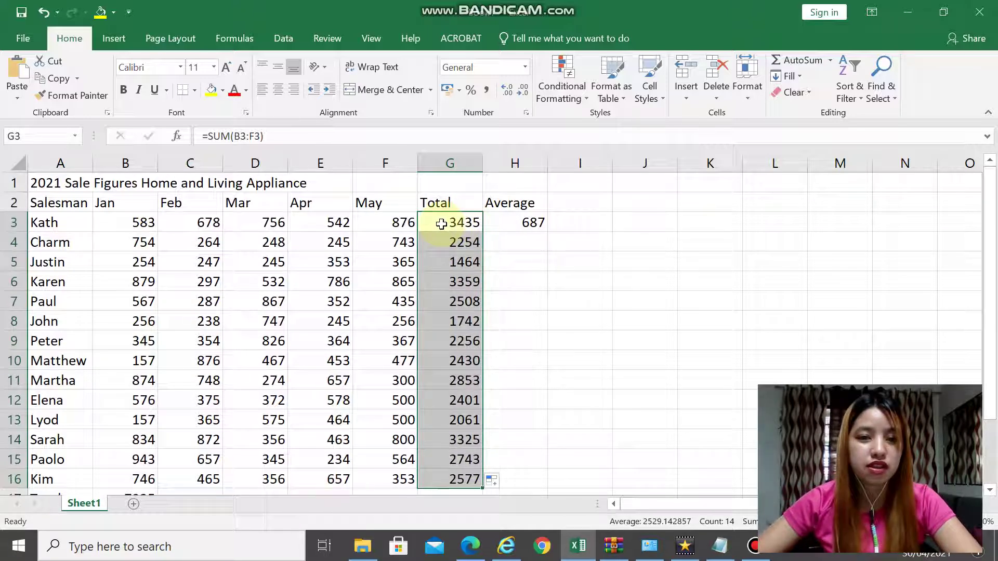
scroll(463, 223, down, 2)
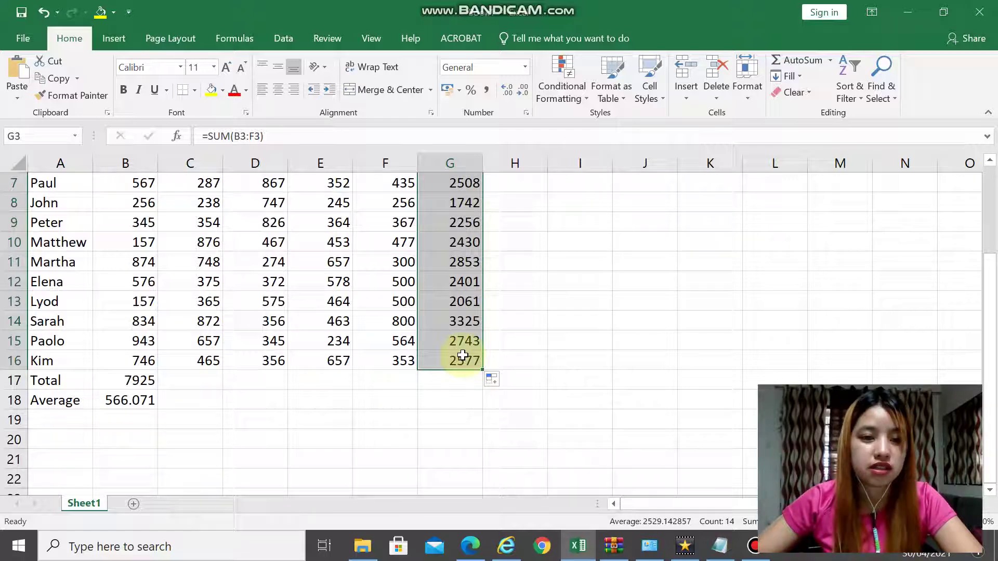
scroll(529, 371, up, 1)
scroll(529, 371, up, 2)
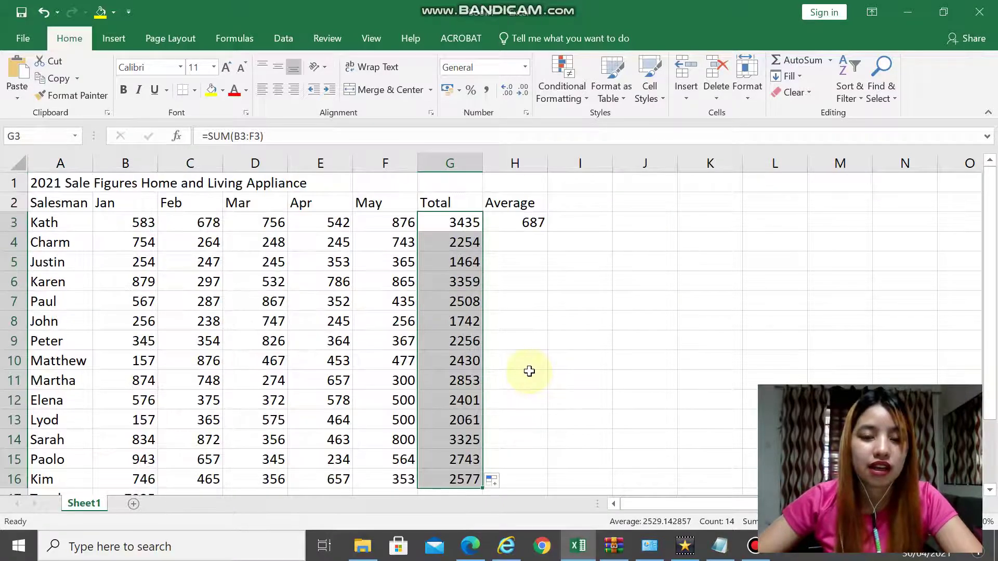
click(462, 222)
double_click(461, 223)
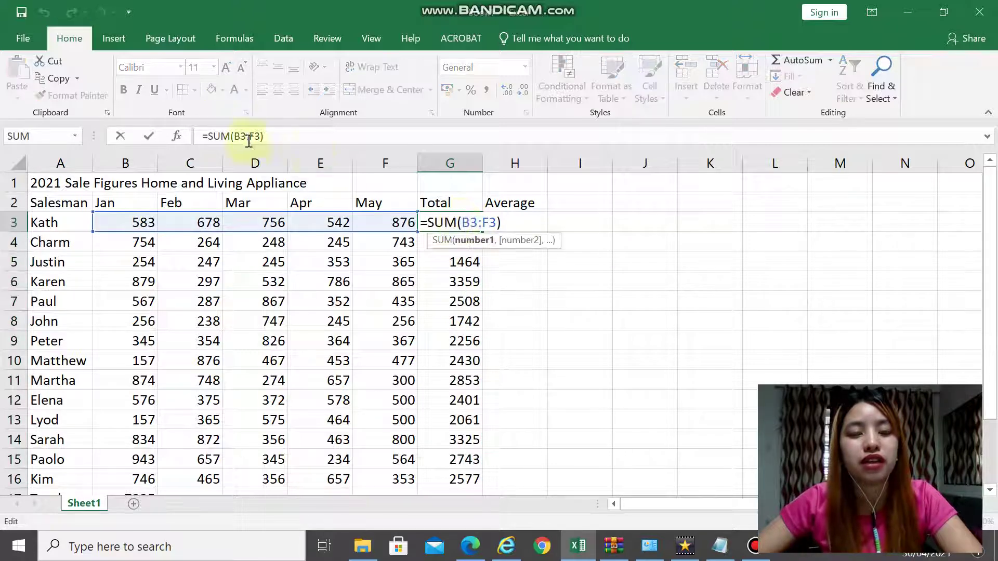
click(514, 290)
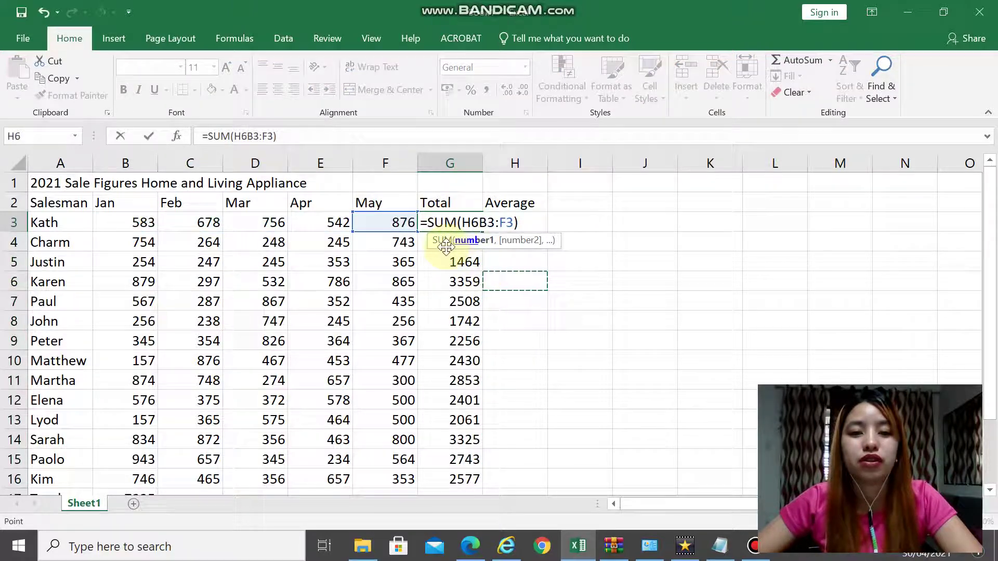
click(640, 332)
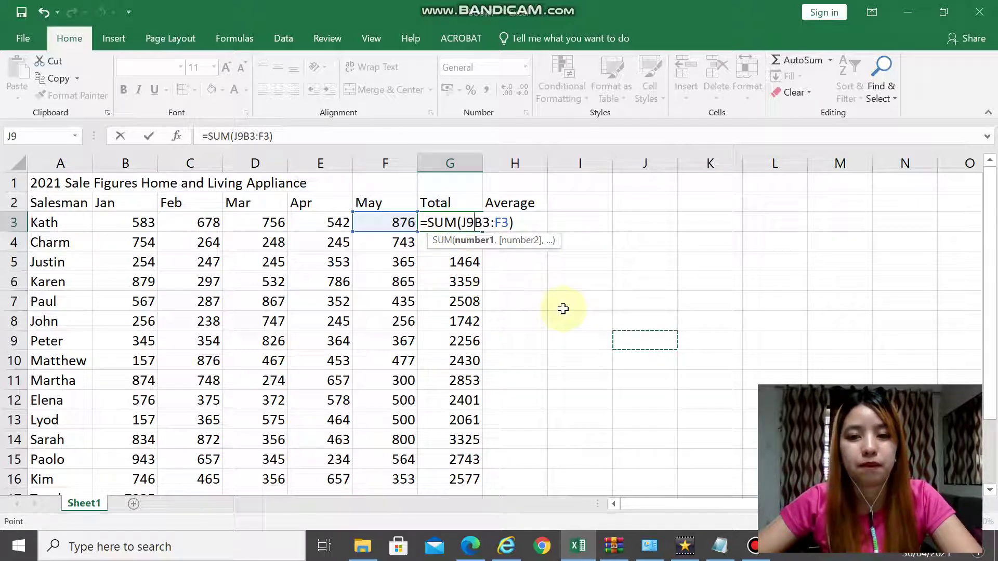
key(ctrl+z)
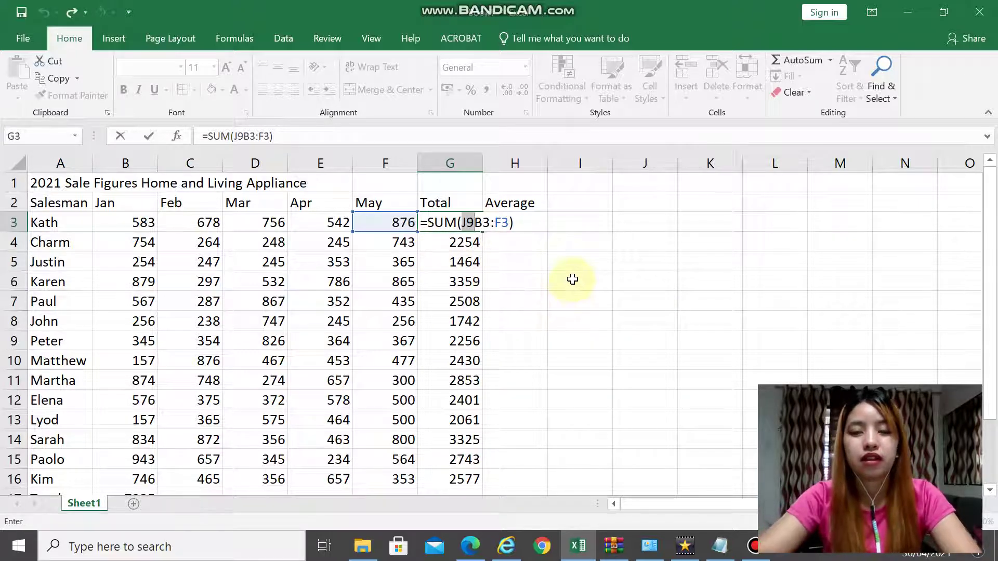
key(Return)
key(ctrl+z)
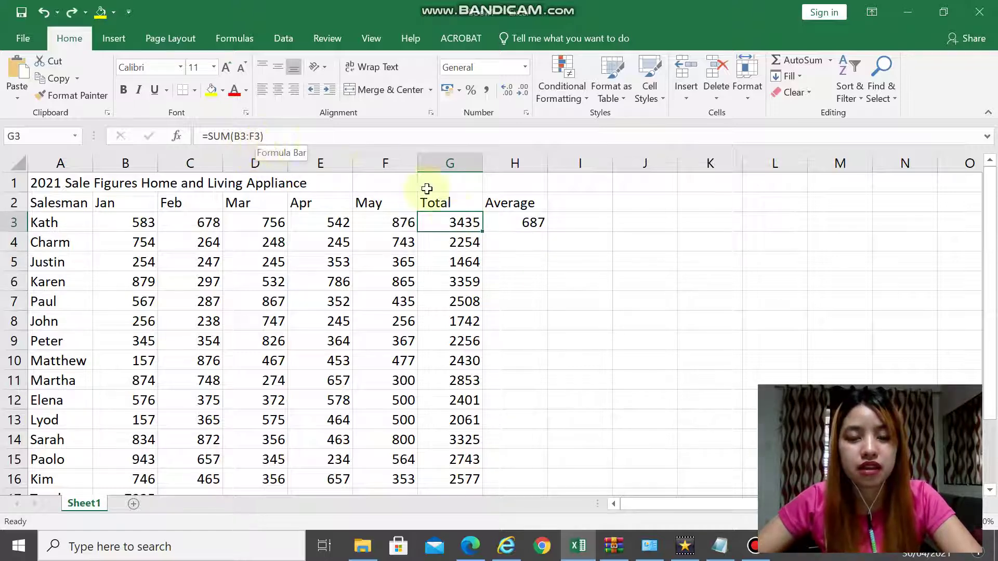
click(454, 244)
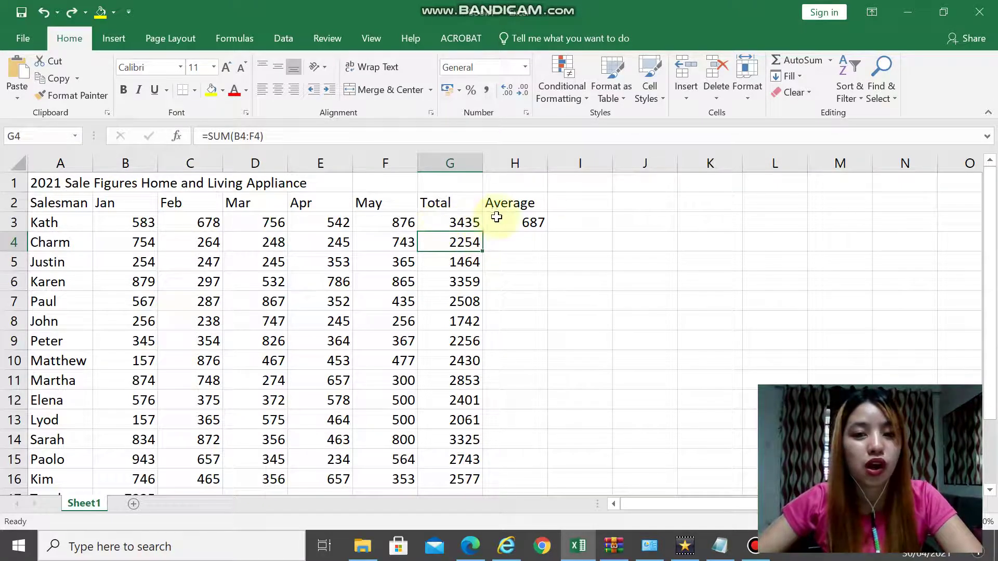
Fill the H3 average formula down to H16, giving 450.8 in H4 through 515.4 in H16
click(528, 243)
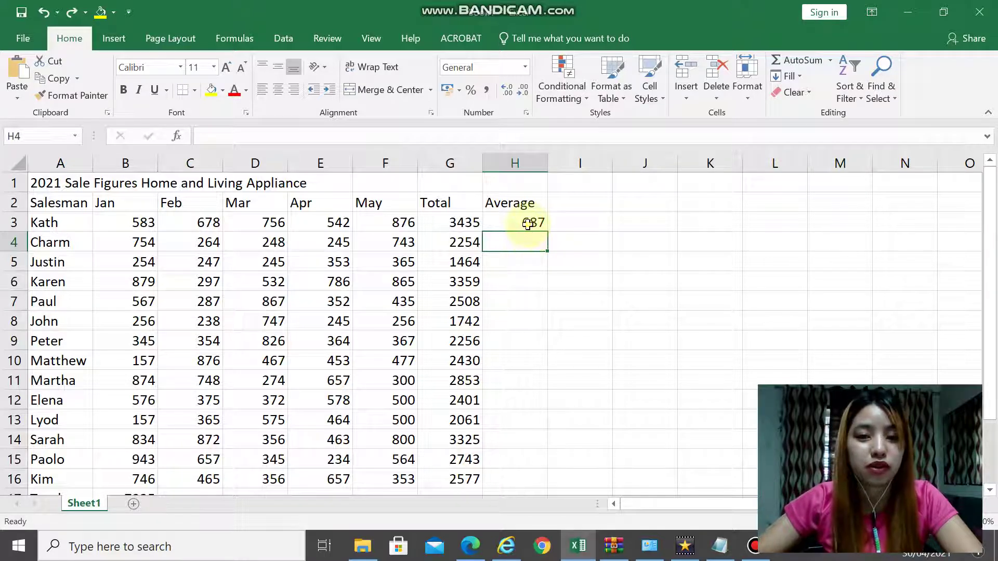
click(528, 221)
scroll(544, 234, down, 1)
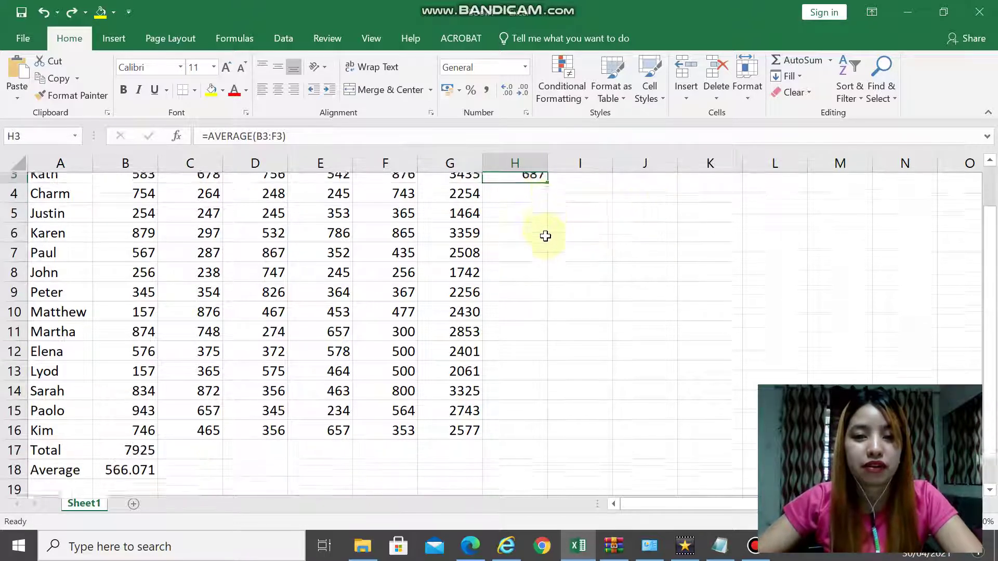
scroll(544, 234, up, 1)
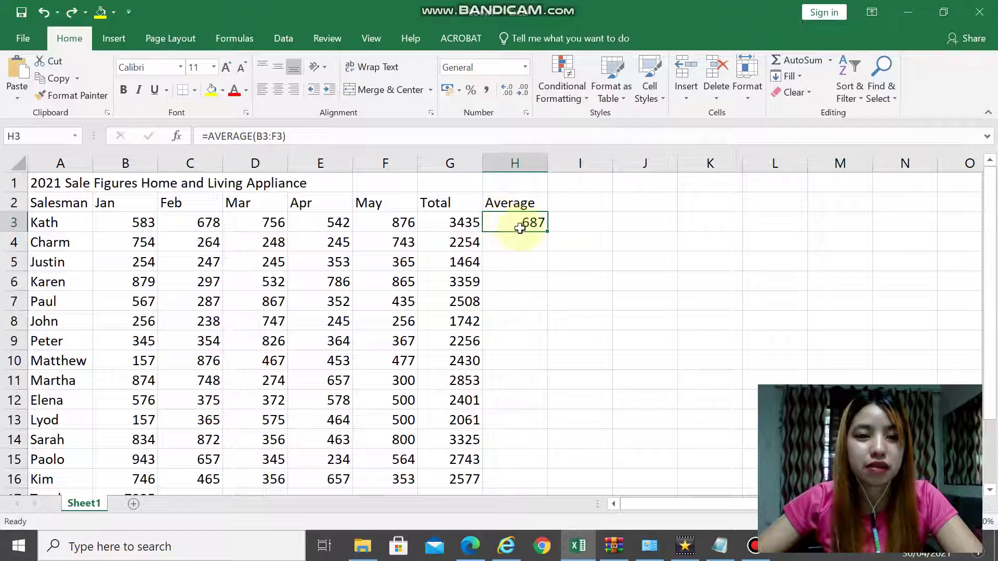
scroll(553, 234, down, 1)
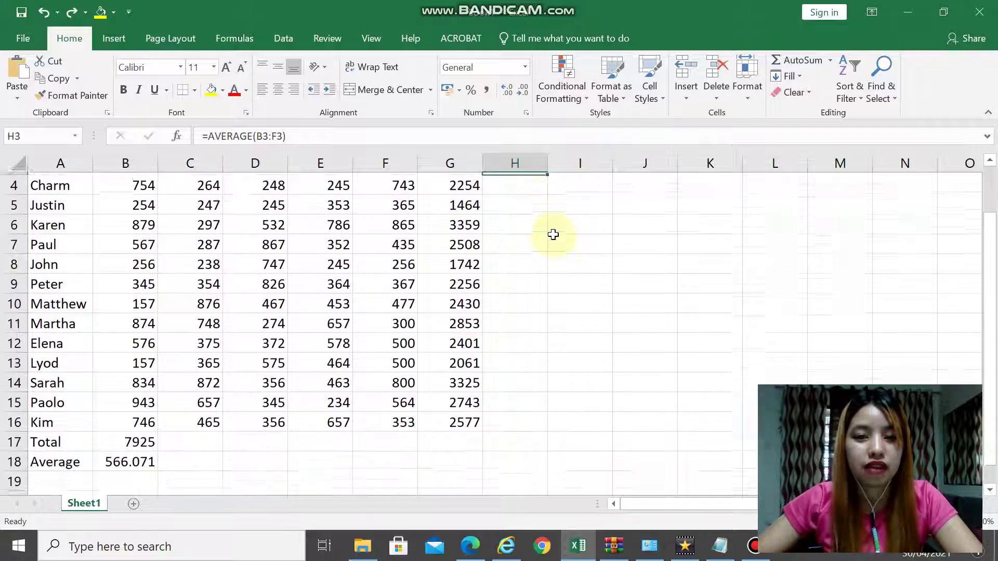
scroll(563, 385, up, 1)
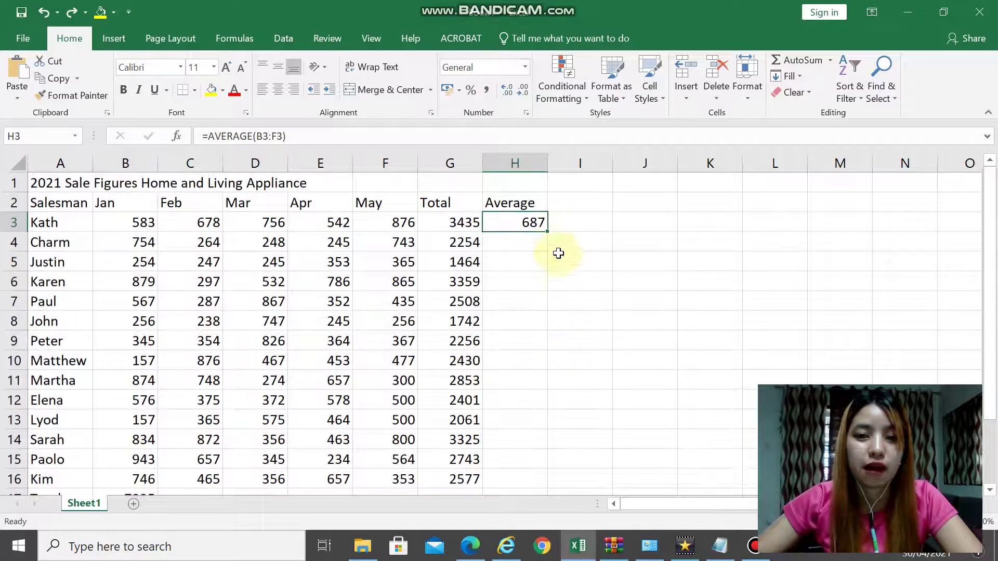
drag(548, 242, 585, 430)
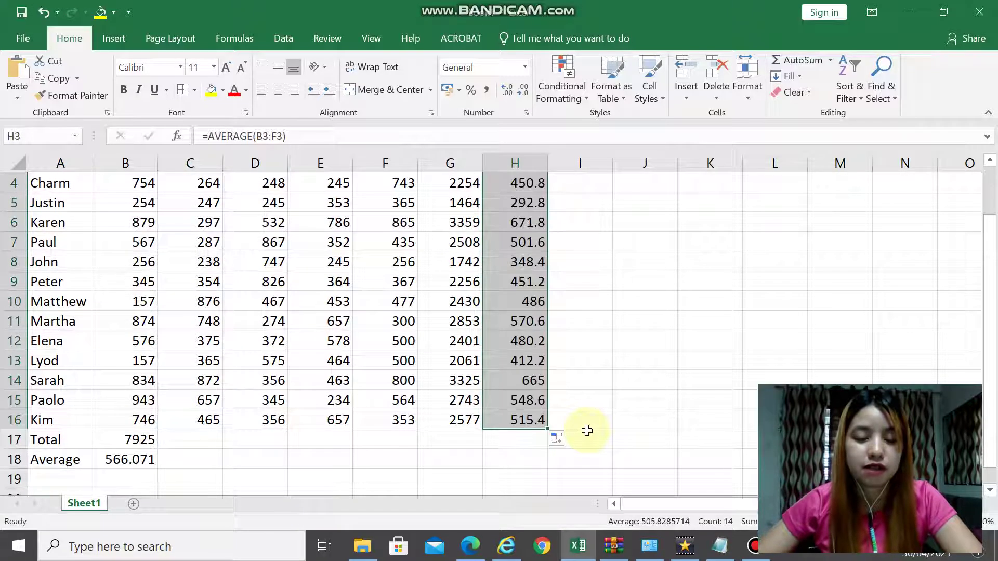
scroll(640, 405, up, 1)
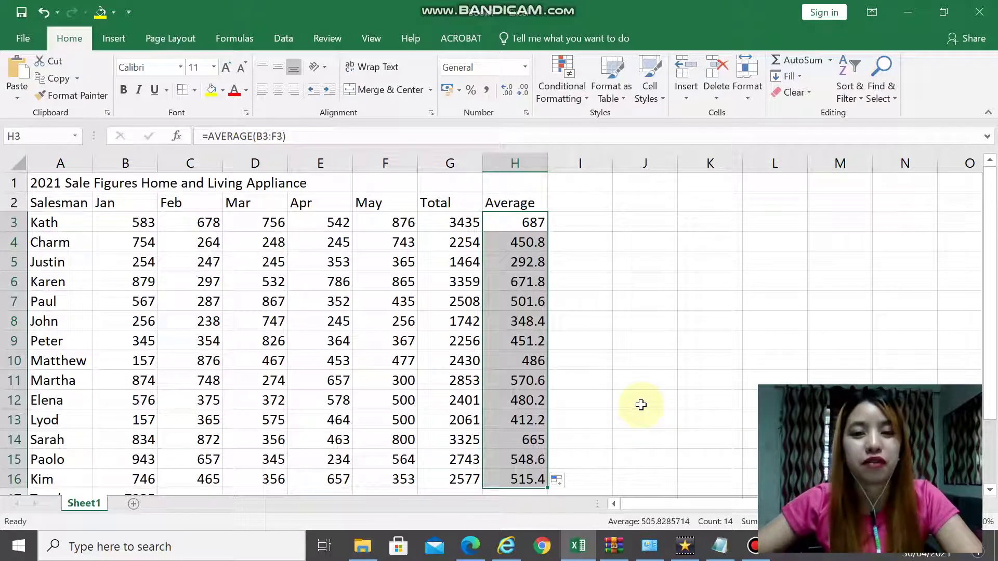
click(518, 226)
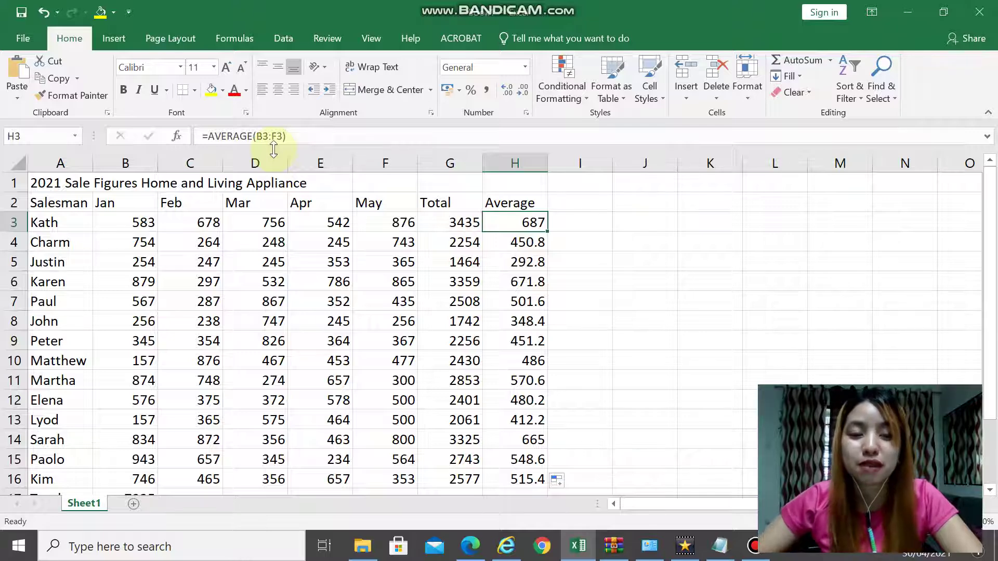
click(525, 240)
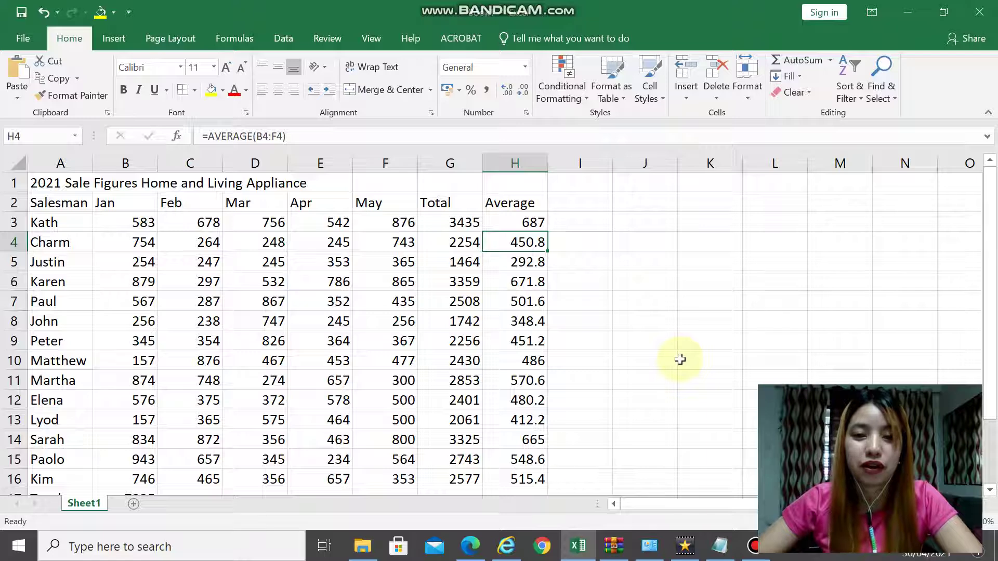
Copy the B17 total formula across row 17 through column H
scroll(679, 359, down, 2)
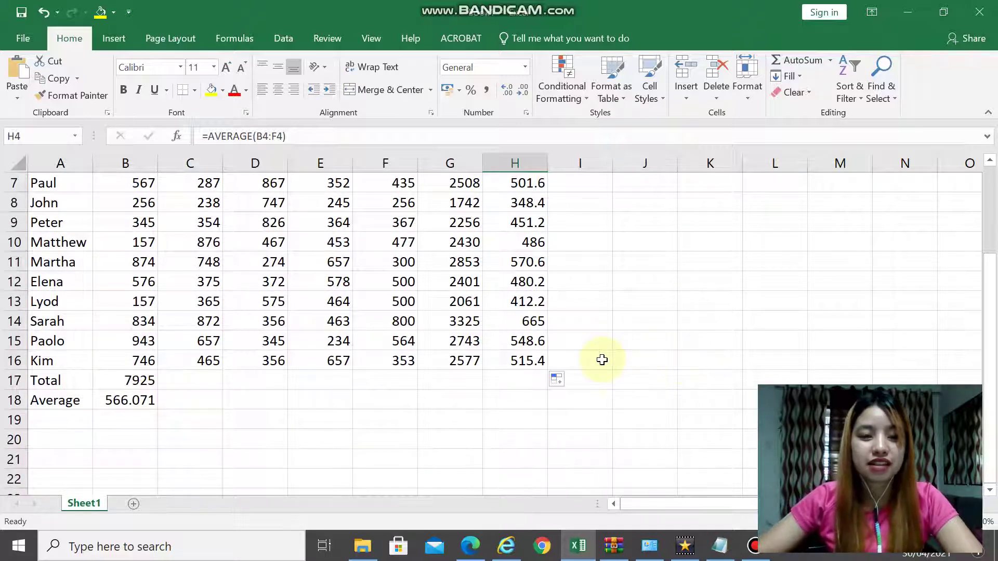
click(139, 381)
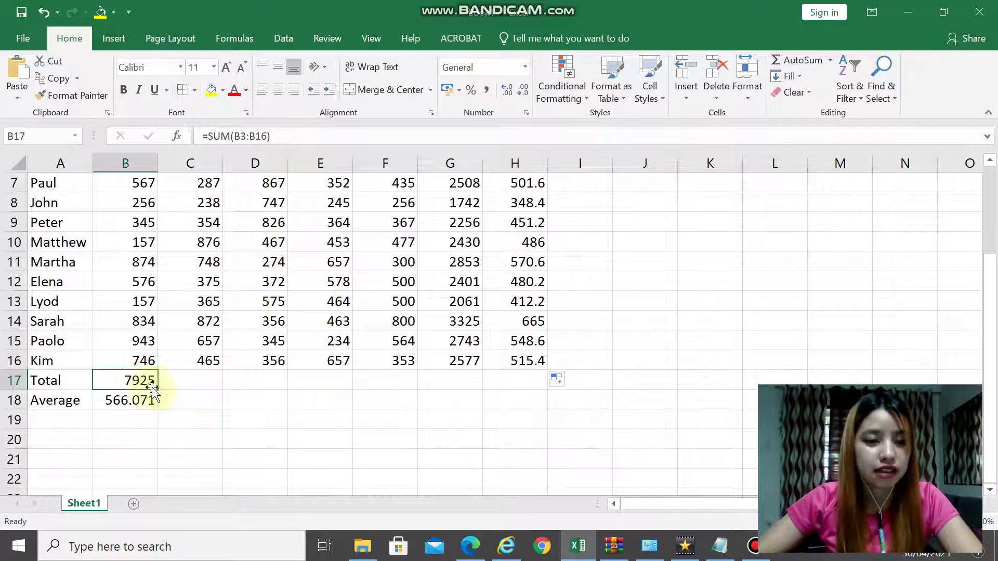
drag(159, 390, 521, 384)
click(196, 380)
click(147, 382)
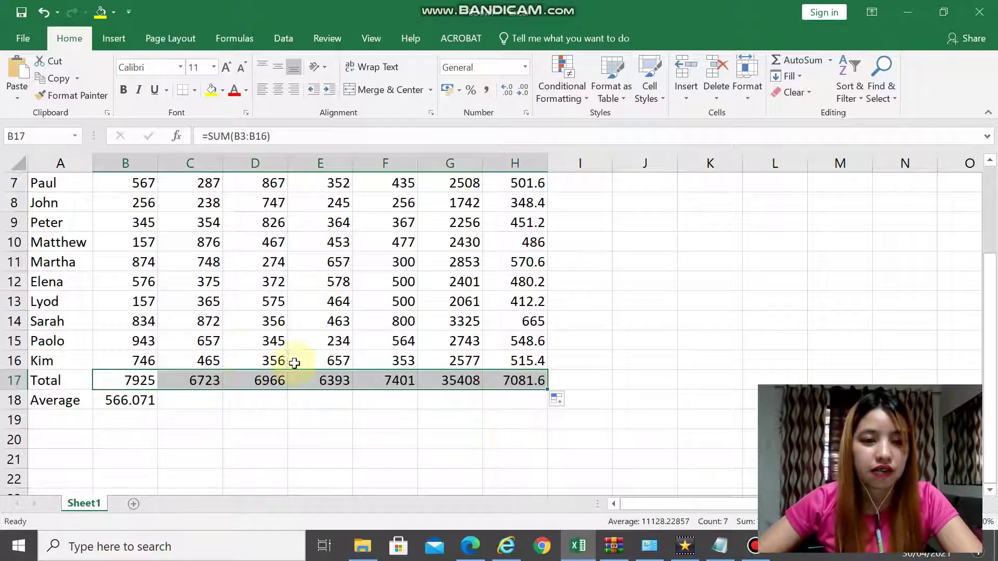
scroll(187, 353, up, 2)
scroll(230, 362, down, 2)
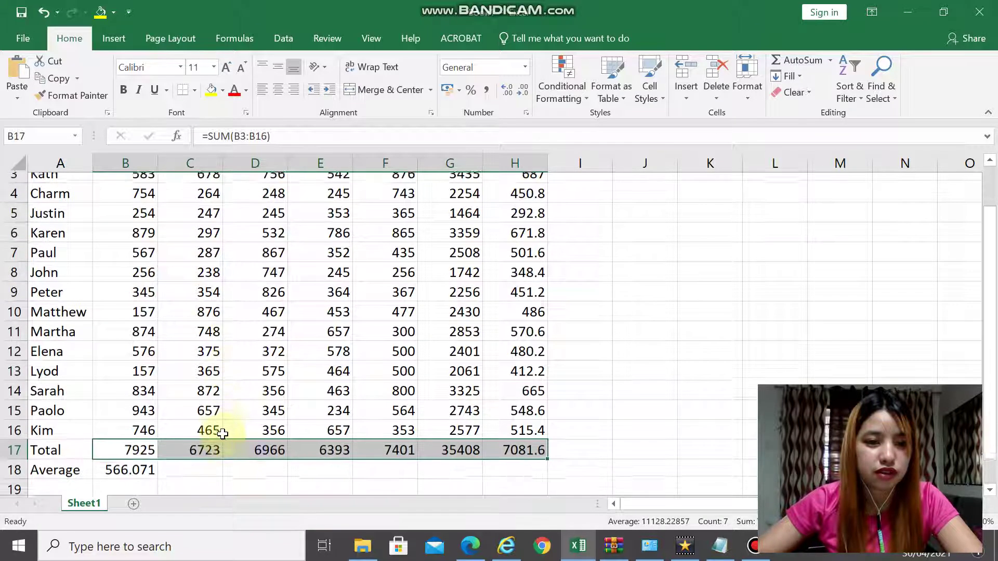
Copy the B18 average formula across row 18 through column H
click(144, 405)
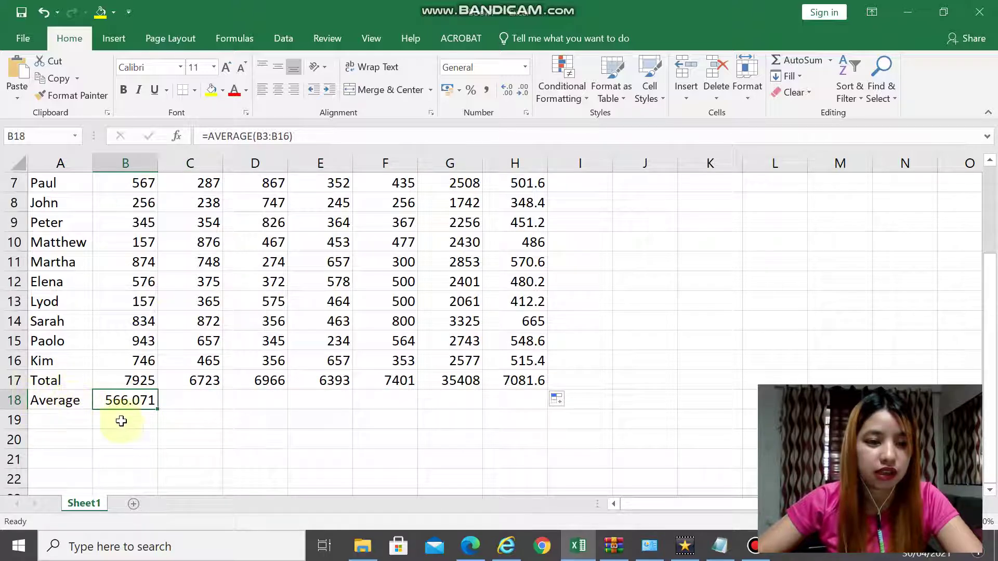
drag(159, 409, 540, 411)
click(649, 379)
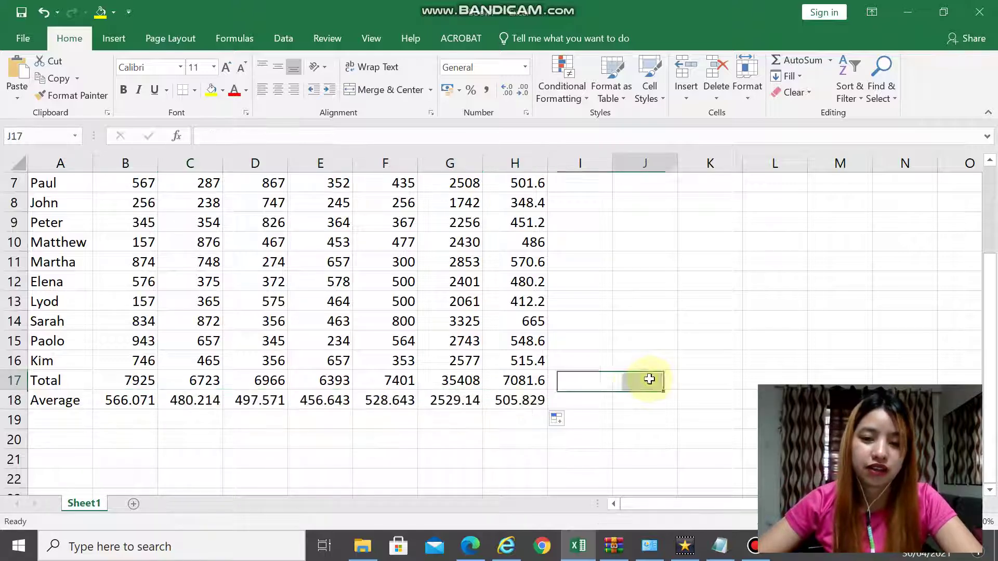
scroll(647, 379, up, 1)
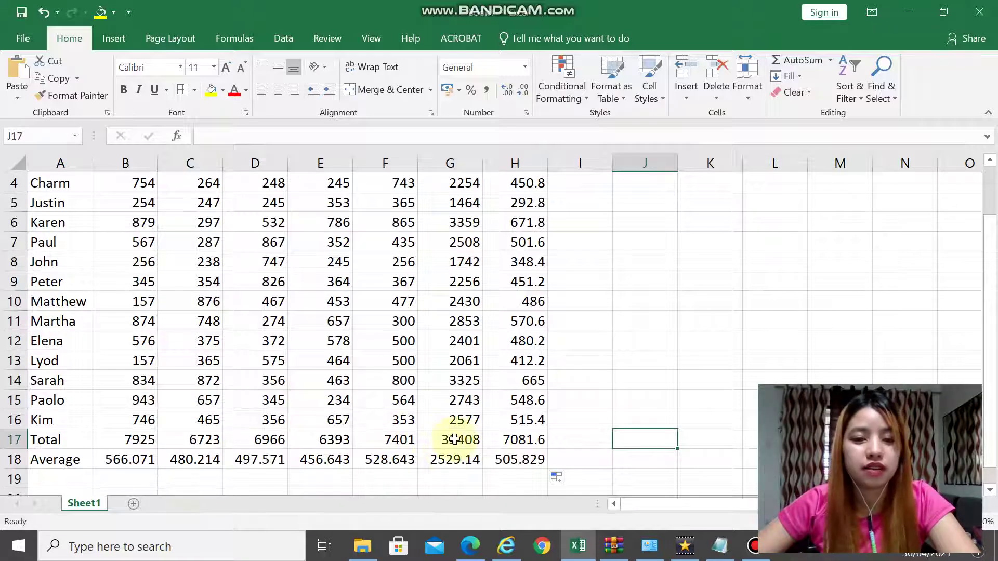
Clear the unwanted values in G17, H17 and G18
click(457, 443)
key(Delete)
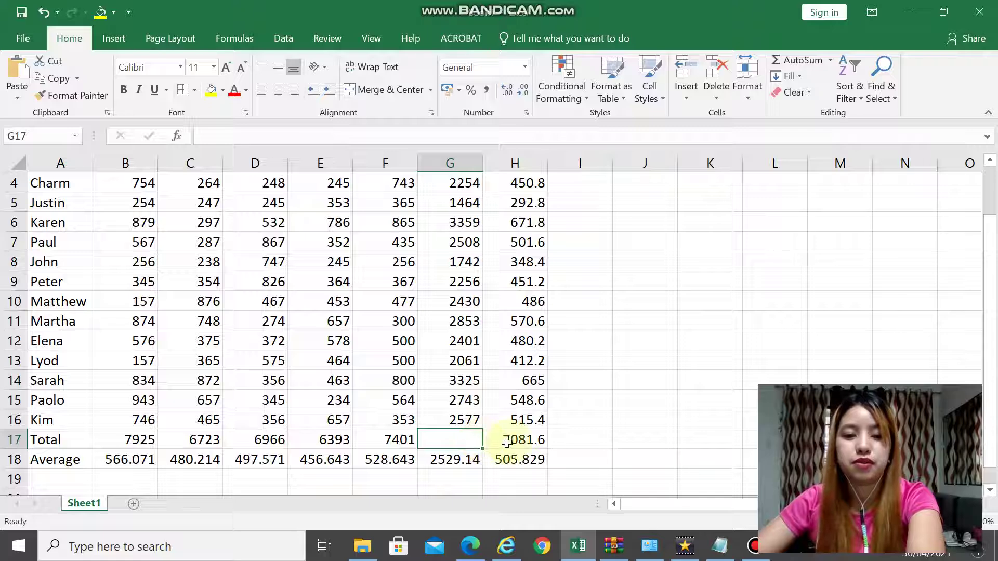
click(507, 439)
key(Delete)
click(467, 459)
key(Delete)
click(504, 460)
key(Delete)
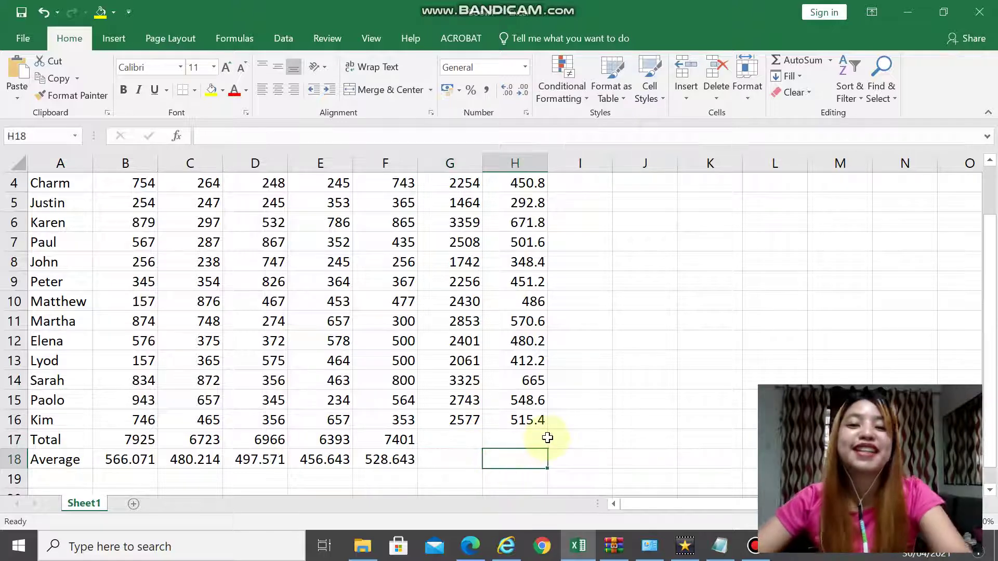